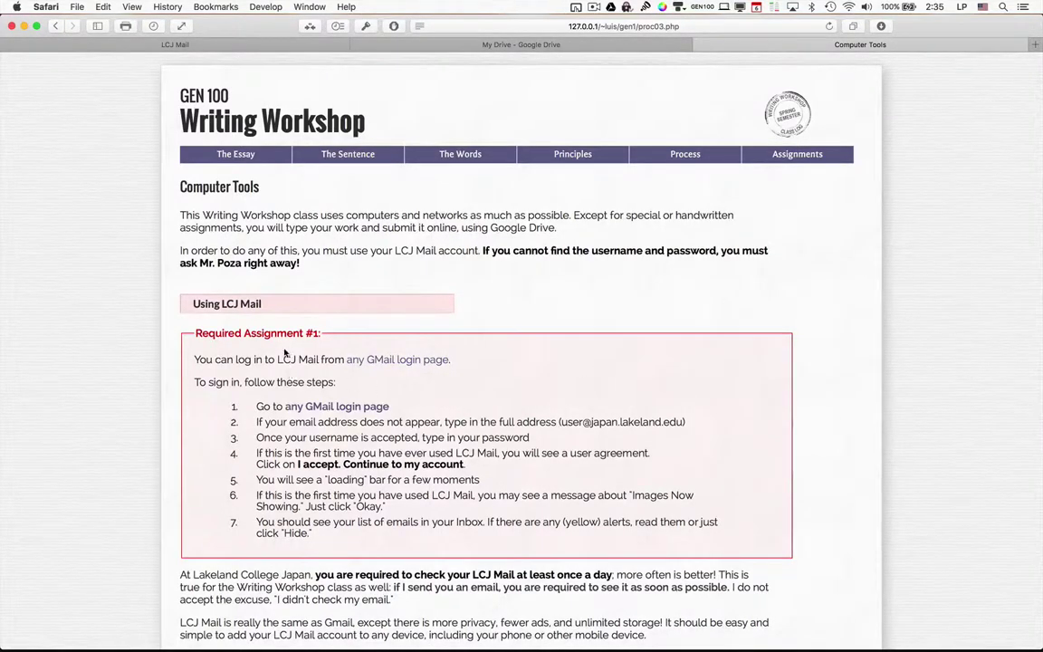
In Firefox, enter the student's school email address on the Gmail sign-in page and continue.
{"action": "scroll", "coordinate": [353, 450], "scroll_direction": "down", "scroll_amount": 5}
{"action": "scroll", "coordinate": [353, 450], "scroll_direction": "down", "scroll_amount": 8}
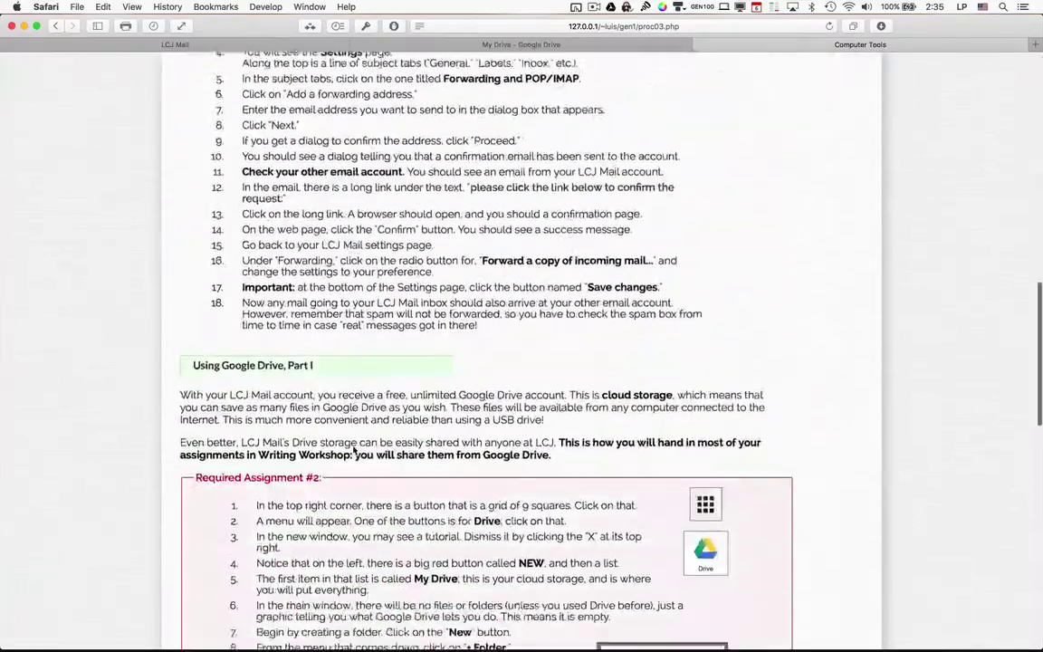
{"action": "scroll", "coordinate": [365, 366], "scroll_direction": "down", "scroll_amount": 7}
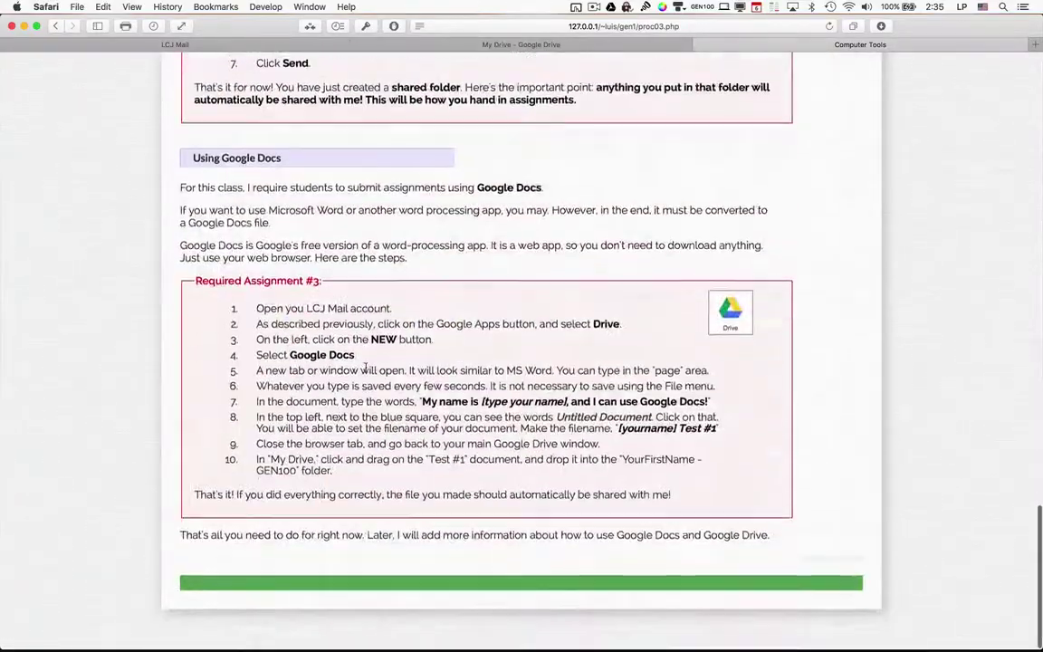
{"action": "scroll", "coordinate": [366, 367], "scroll_direction": "up", "scroll_amount": 15}
{"action": "scroll", "coordinate": [366, 367], "scroll_direction": "up", "scroll_amount": 10}
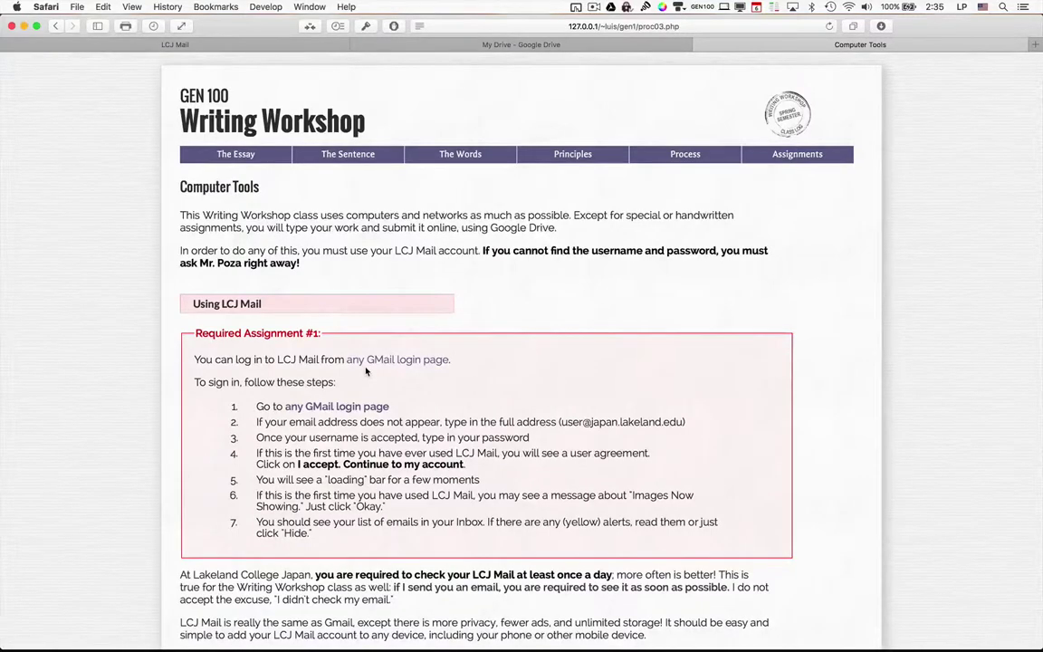
{"action": "key", "text": "super+Tab"}
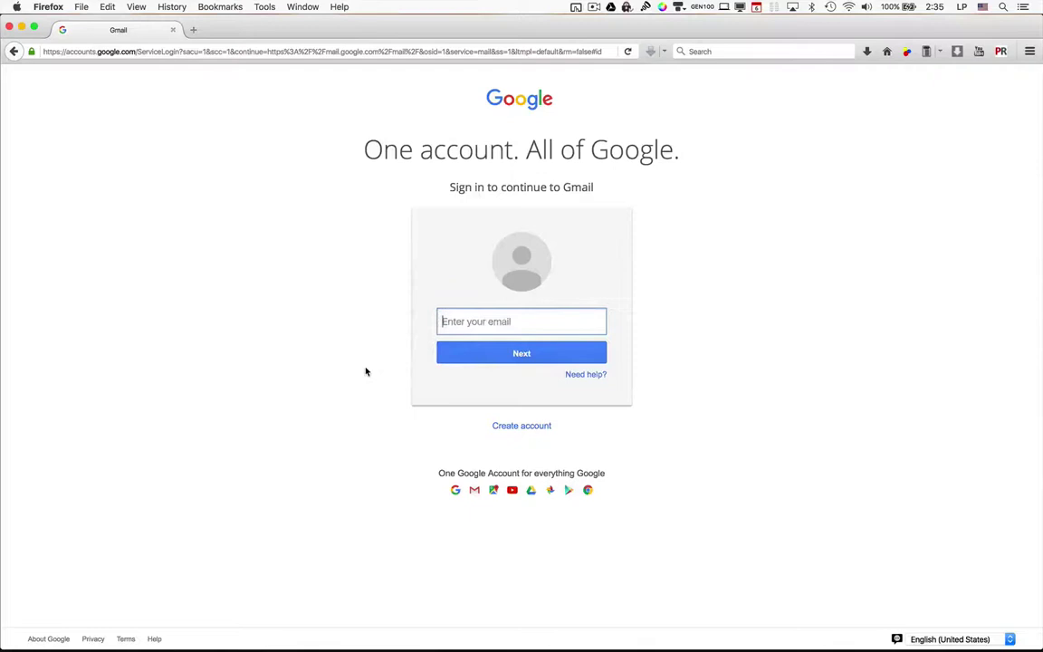
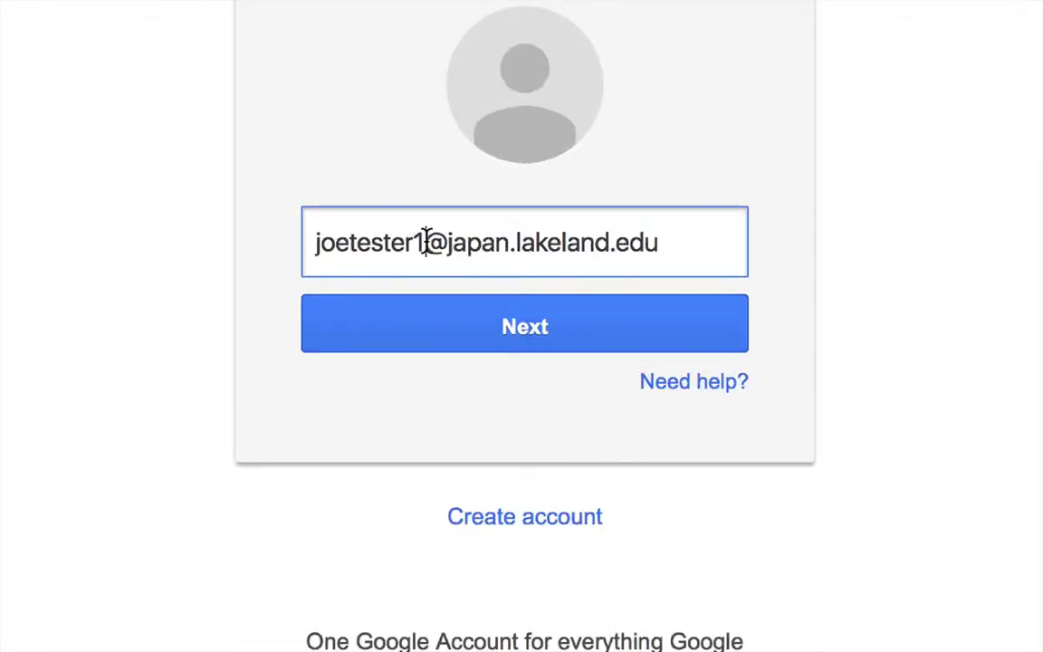
{"action": "left_click_drag", "start_coordinate": [426, 233], "coordinate": [286, 251]}
{"action": "left_click", "coordinate": [437, 243]}
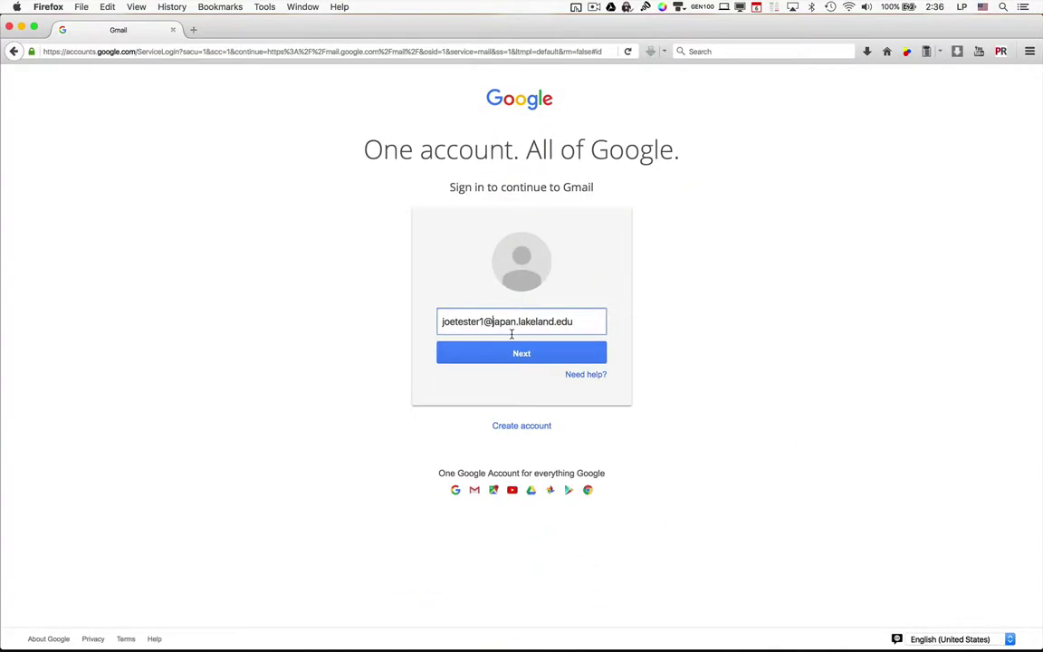
{"action": "left_click", "coordinate": [512, 331]}
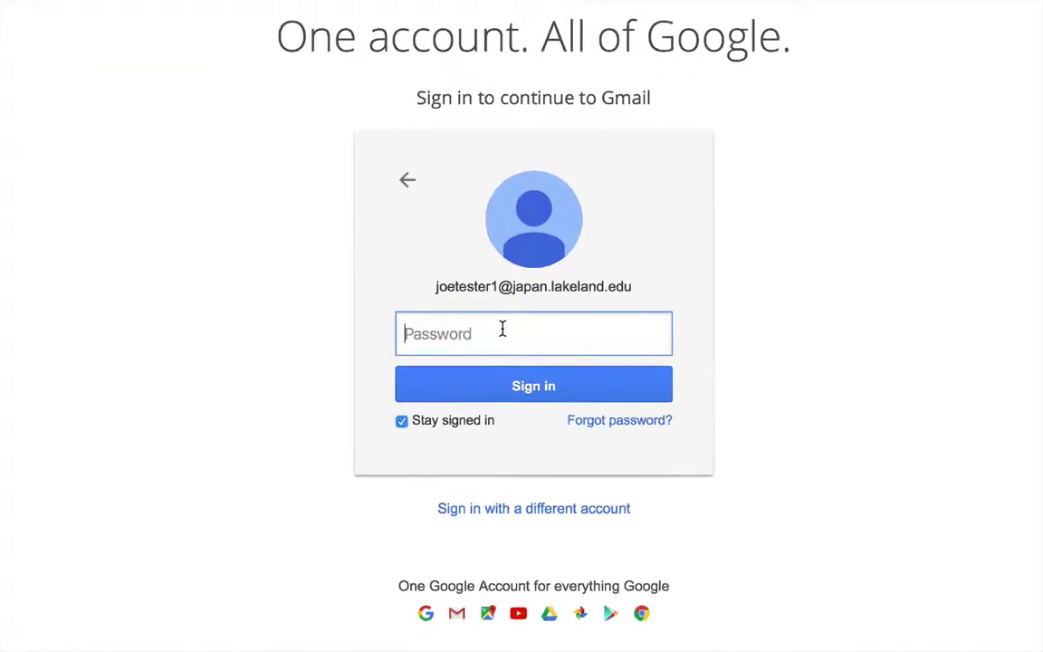
Sign in with the account password, decline saving the login, and accept the new-account terms.
{"action": "type", "text": "*********"}
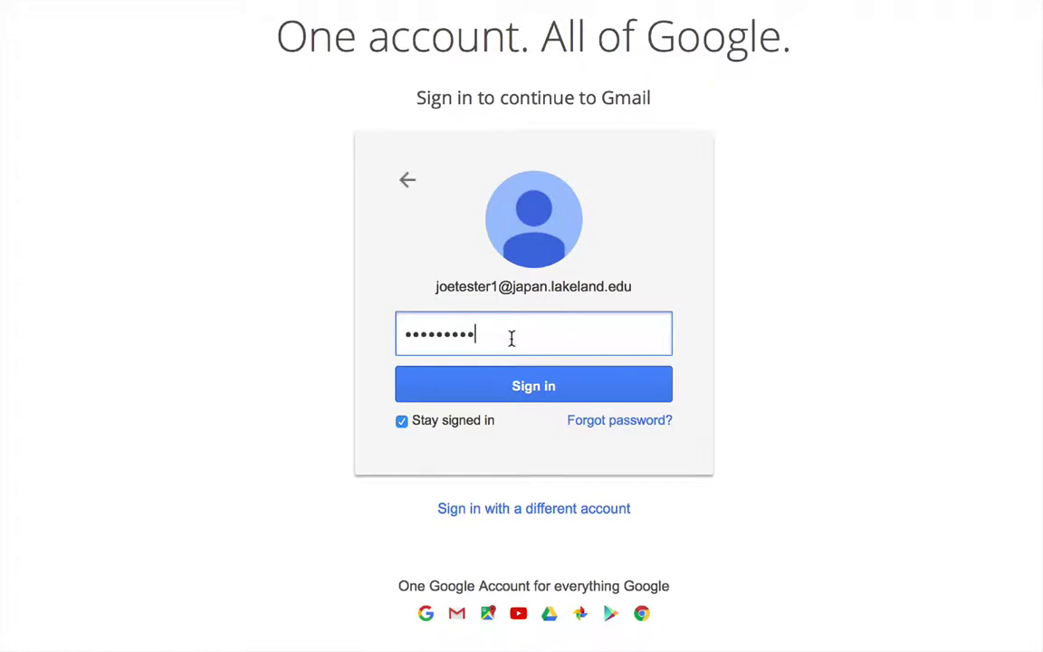
{"action": "left_click", "coordinate": [521, 389]}
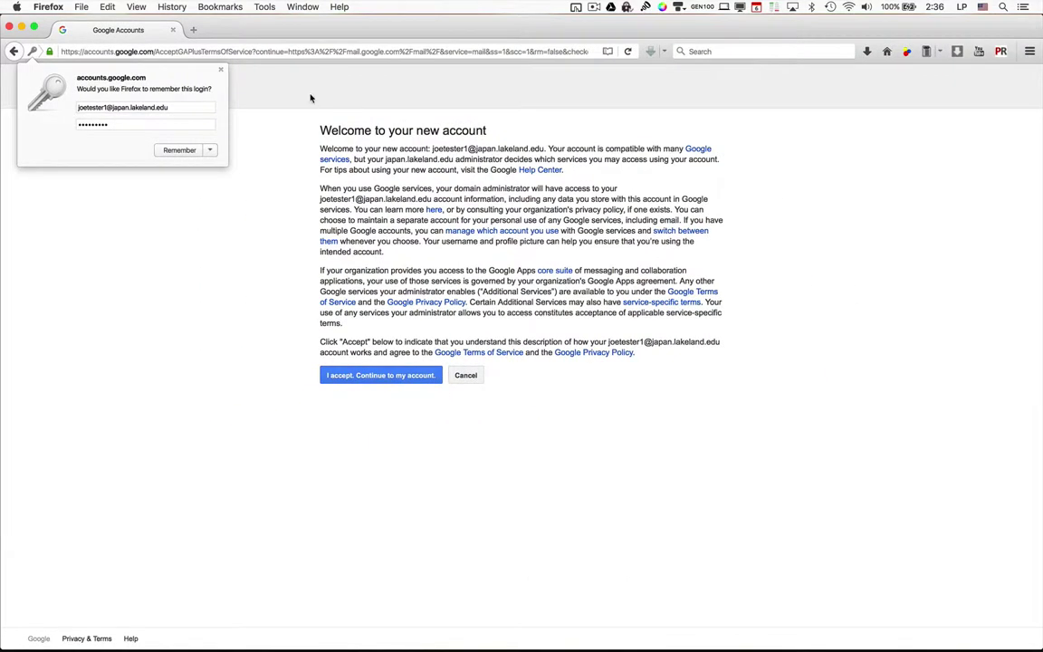
{"action": "left_click", "coordinate": [220, 69]}
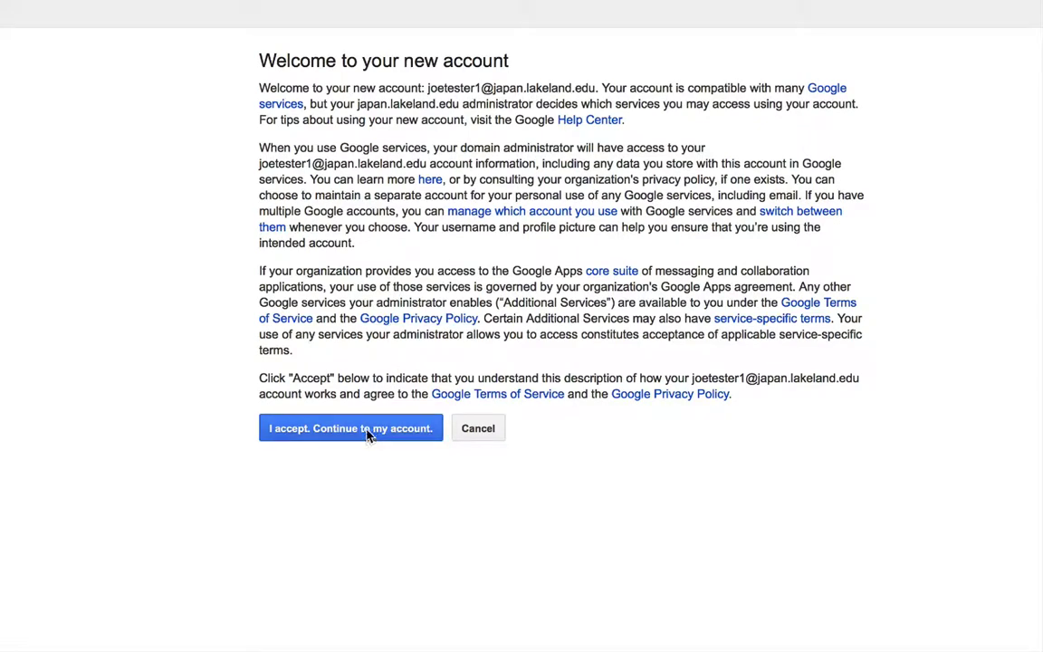
{"action": "left_click", "coordinate": [367, 432]}
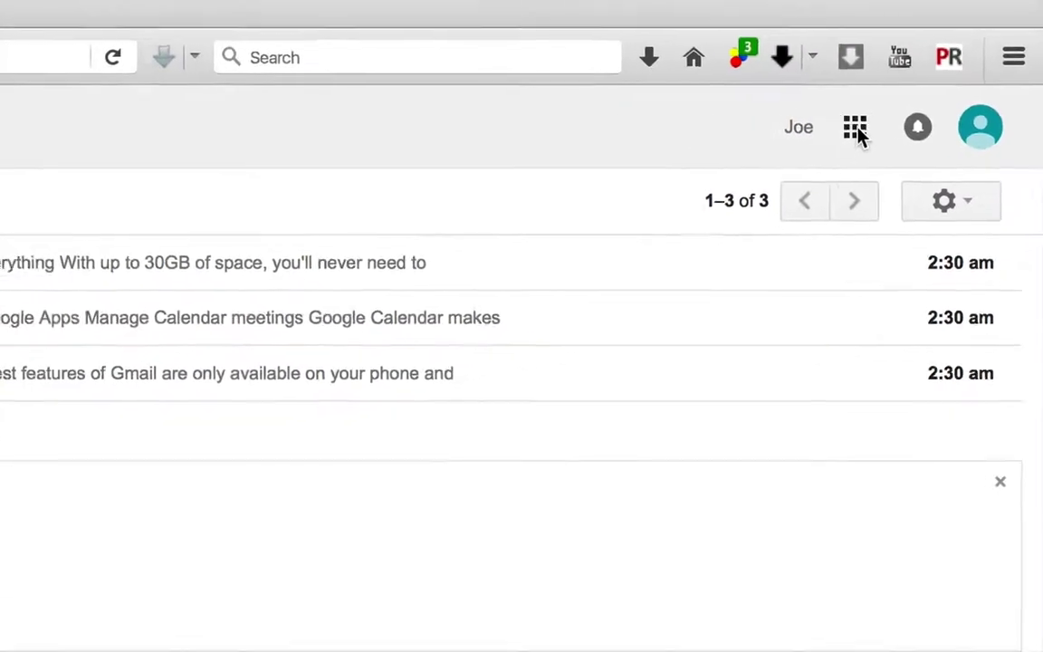
Open the Google Apps launcher from the top right of the Gmail inbox.
{"action": "left_click", "coordinate": [861, 129]}
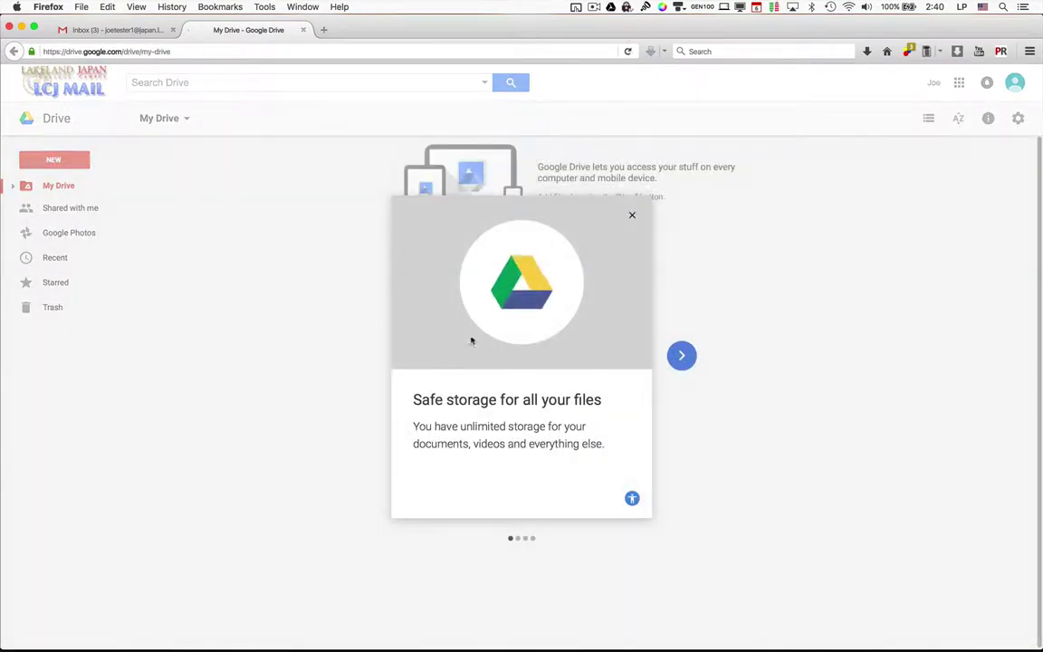
Close the Google Drive welcome tour.
{"action": "left_click", "coordinate": [631, 217]}
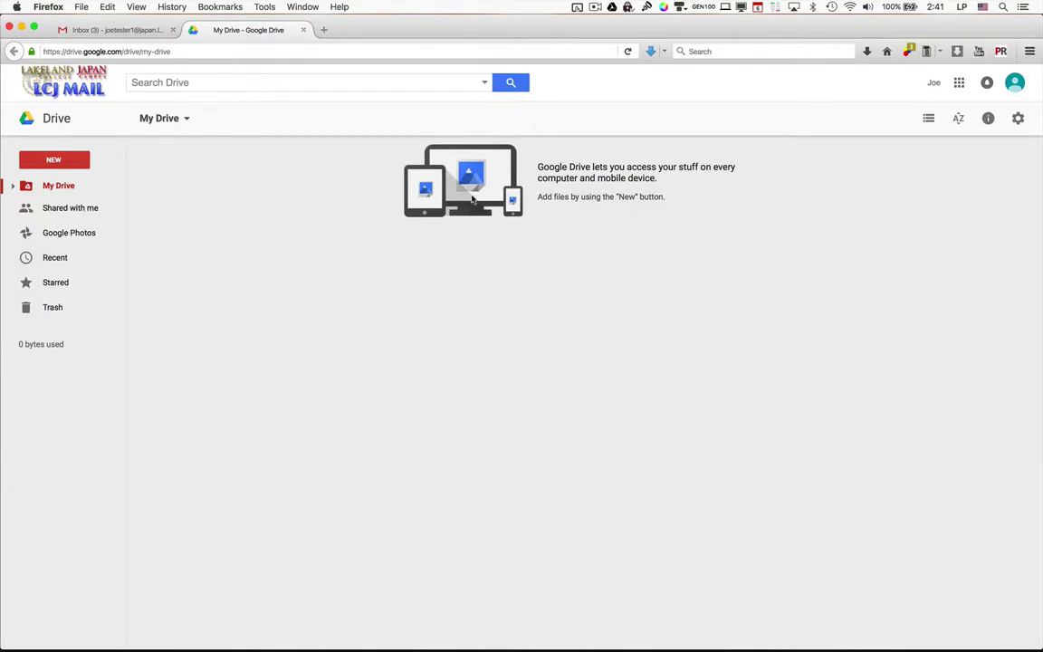
{"action": "left_click_drag", "start_coordinate": [1, 156], "coordinate": [220, 219]}
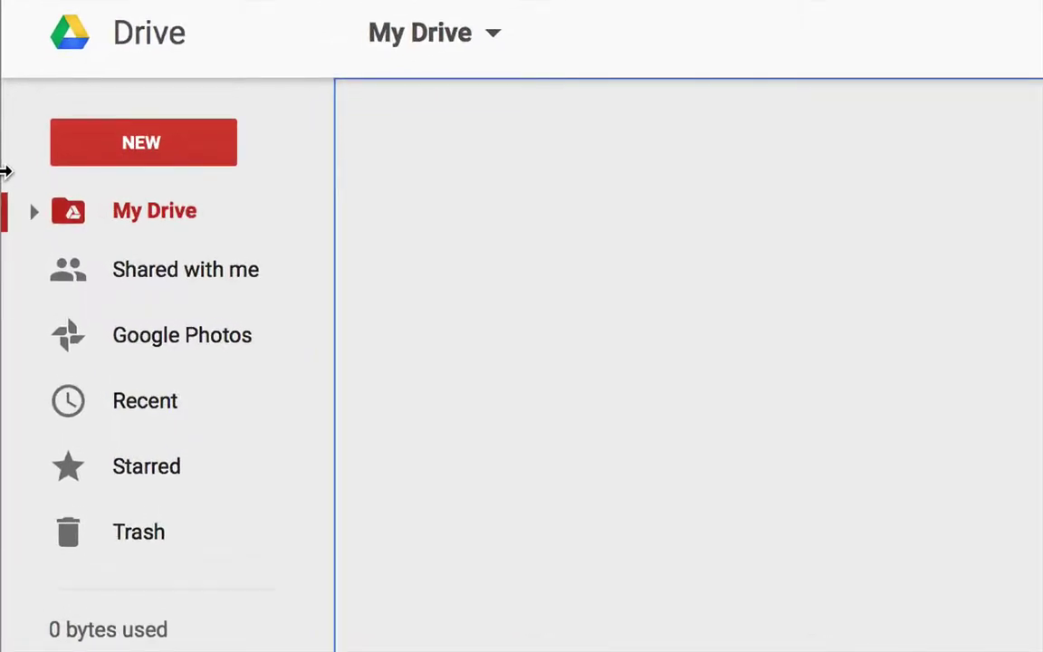
{"action": "left_click_drag", "start_coordinate": [95, 202], "coordinate": [115, 142]}
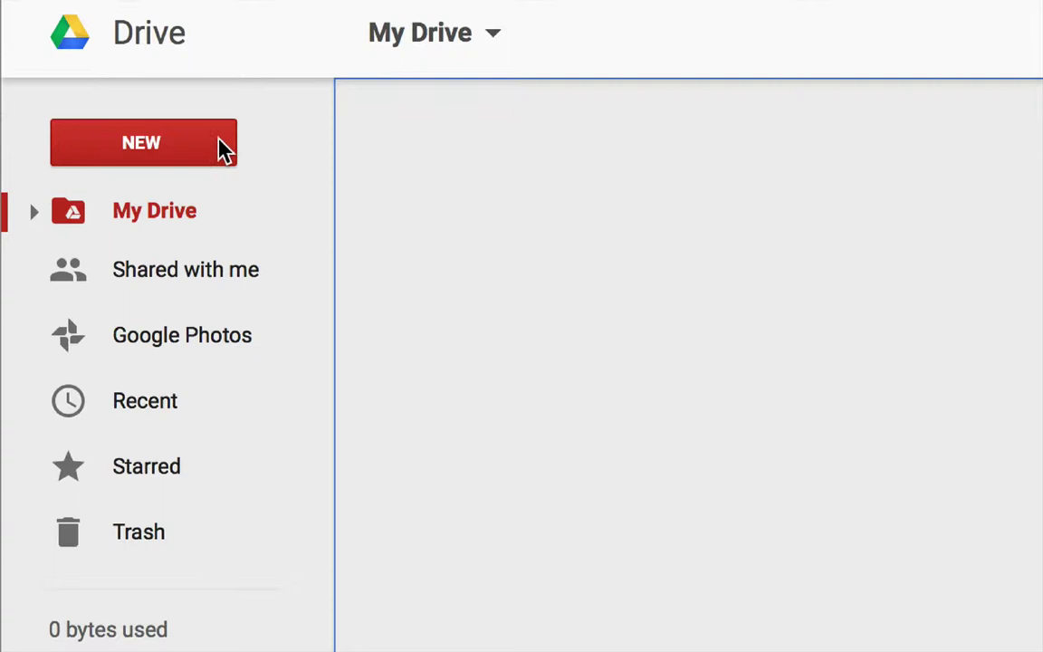
Look over the New menu and Shared with me, then return to My Drive.
{"action": "left_click", "coordinate": [190, 154]}
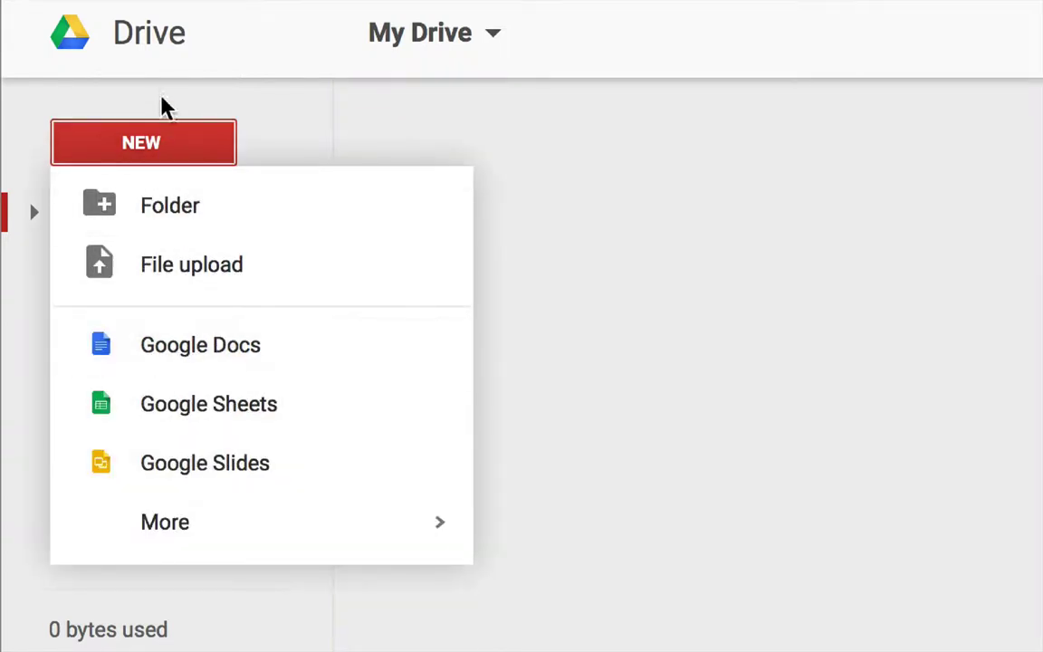
{"action": "left_click", "coordinate": [265, 104]}
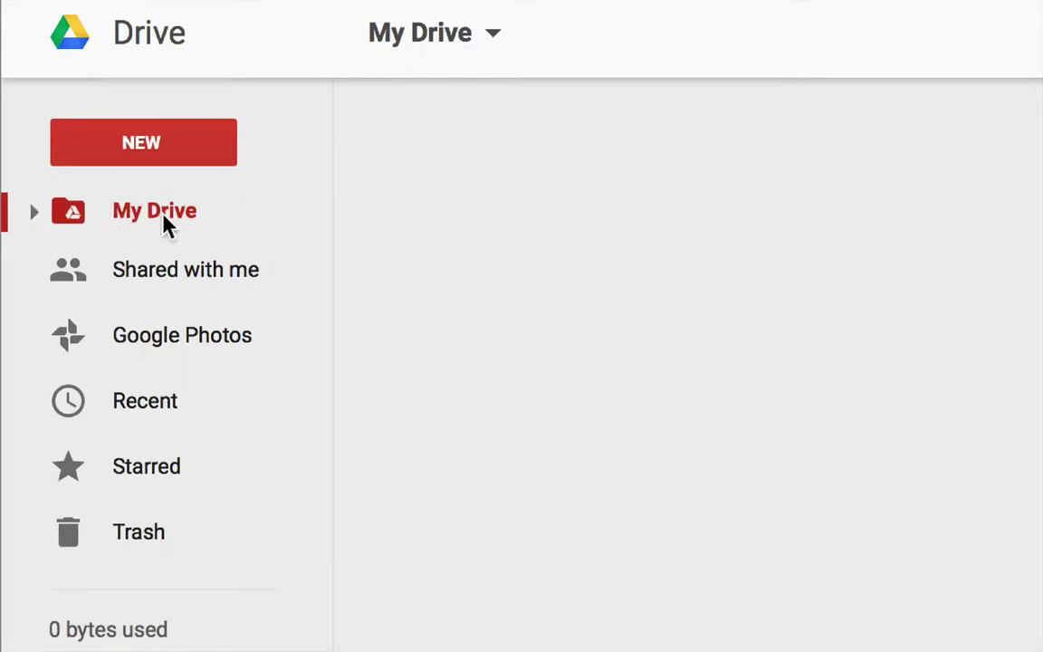
{"action": "left_click", "coordinate": [108, 276]}
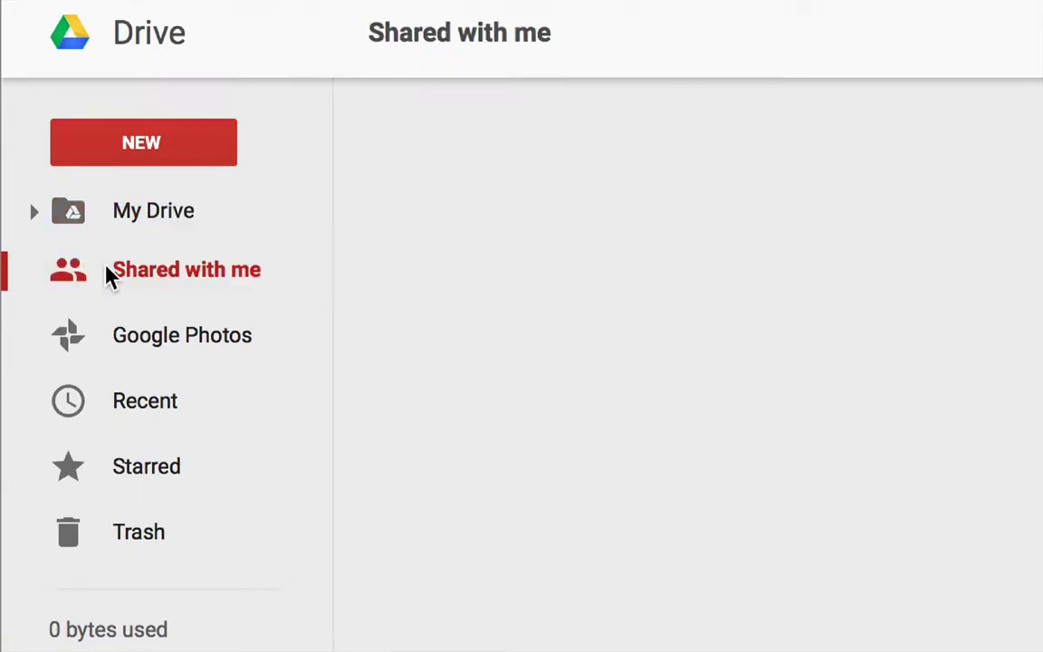
{"action": "left_click", "coordinate": [127, 222]}
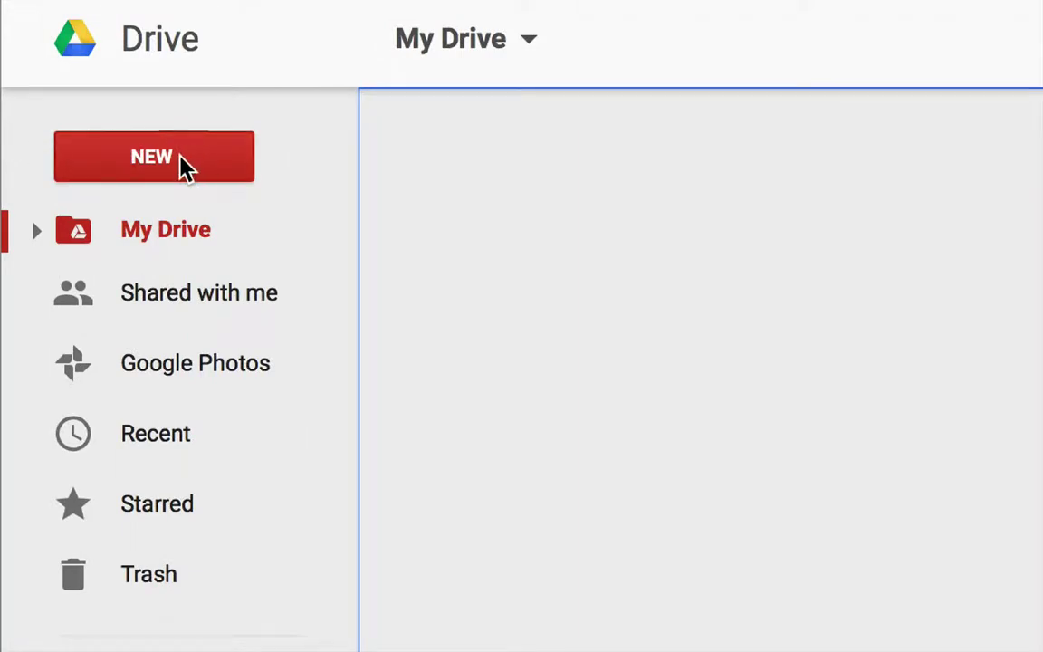
Create a new folder named 'Luis - GEN100' in My Drive.
{"action": "left_click", "coordinate": [184, 165]}
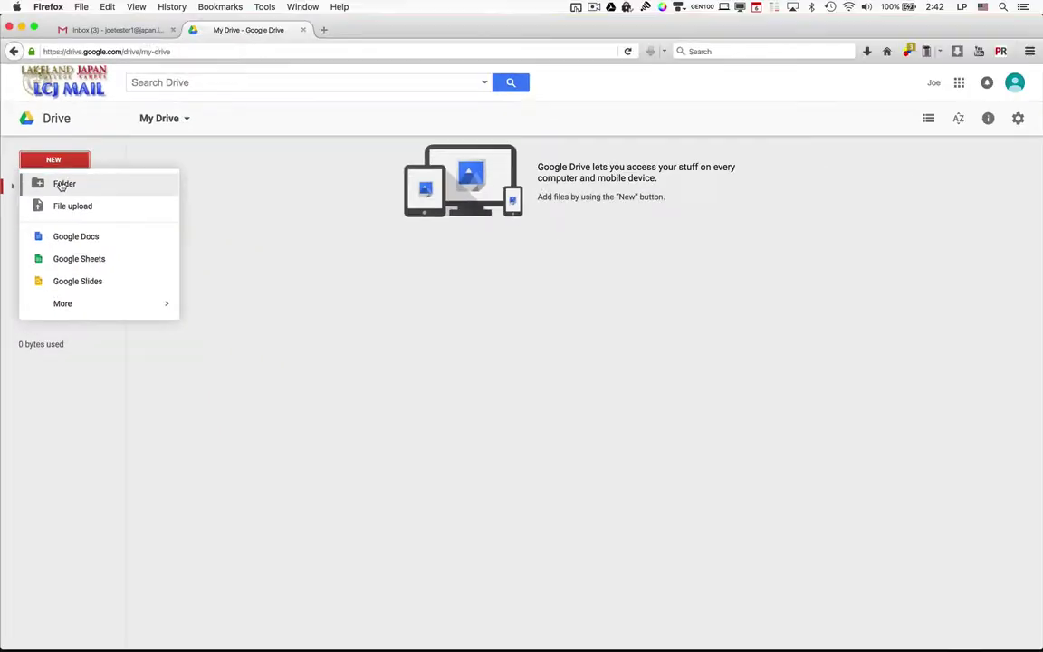
{"action": "left_click", "coordinate": [177, 226]}
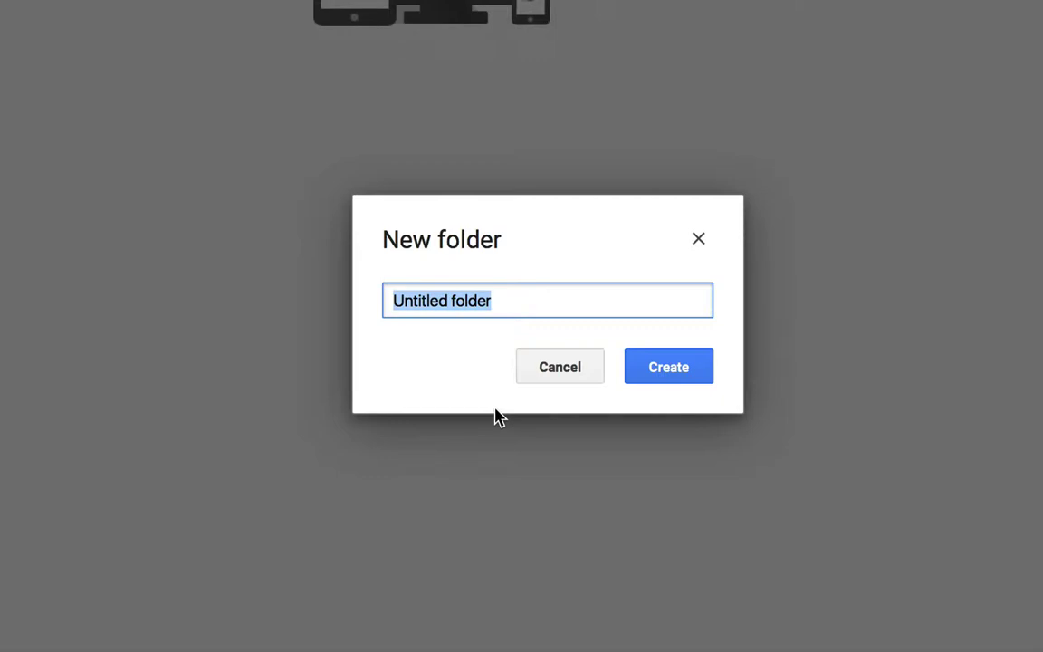
{"action": "type", "text": "Lui"}
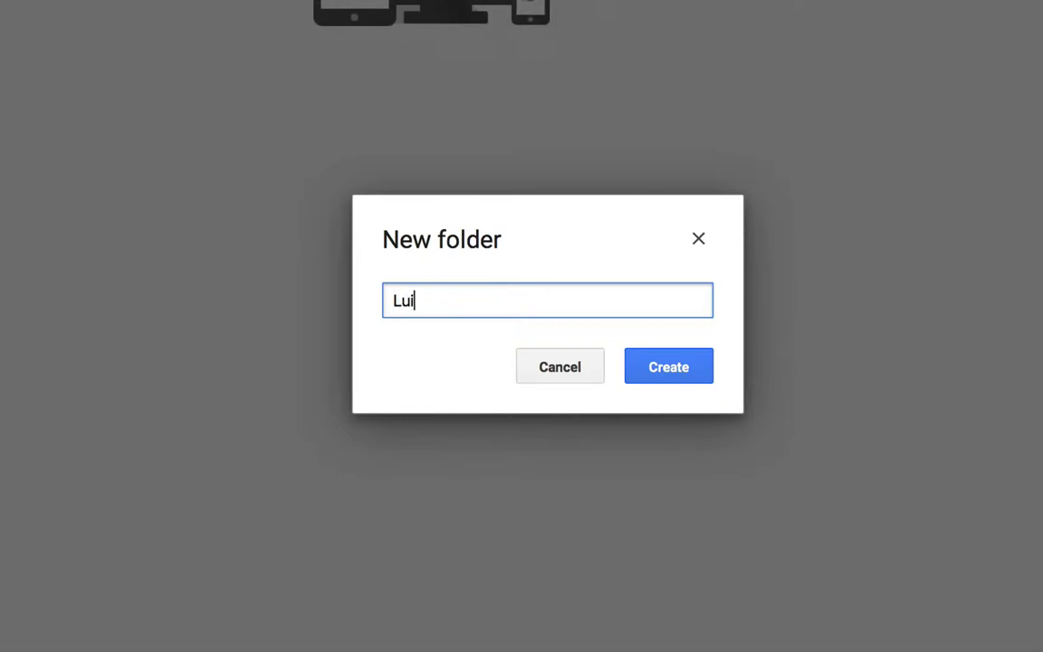
{"action": "type", "text": "s - GEN100"}
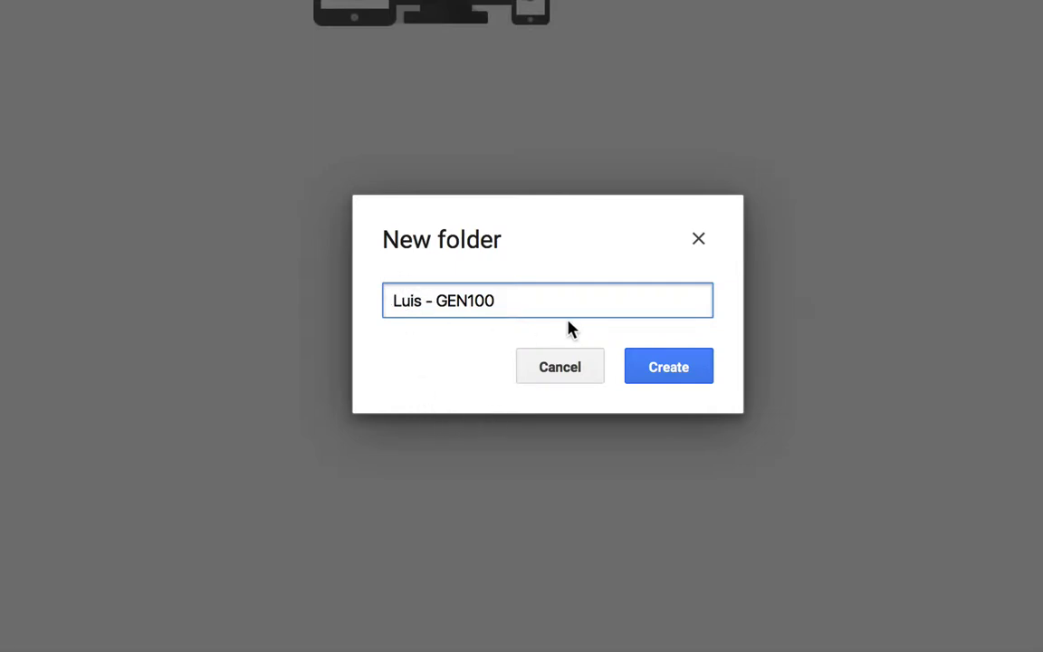
{"action": "left_click", "coordinate": [672, 368]}
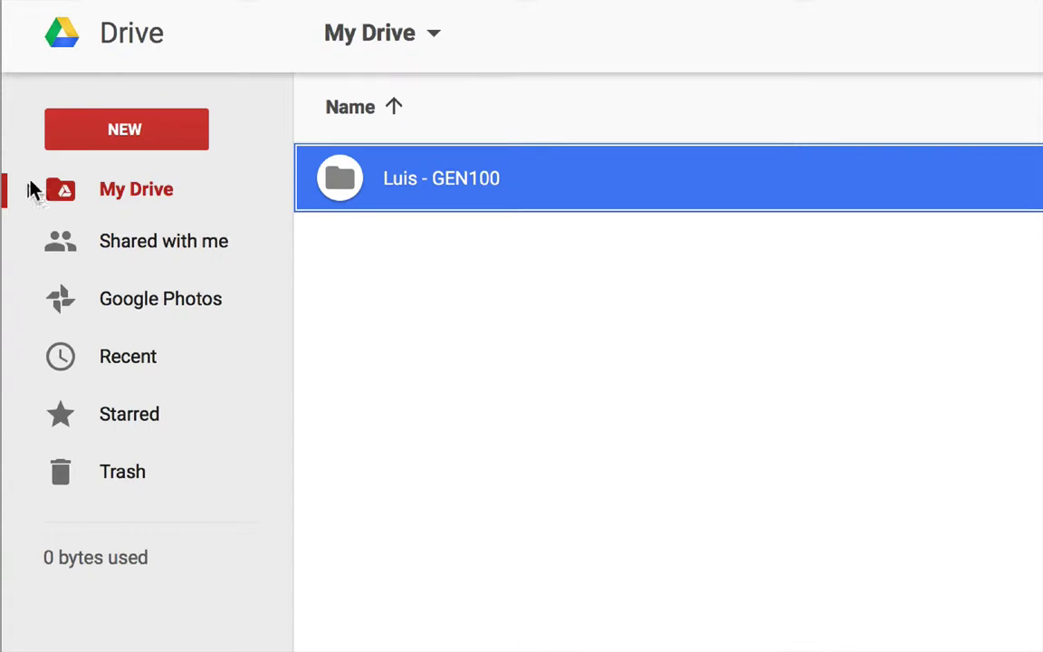
{"action": "left_click", "coordinate": [29, 190]}
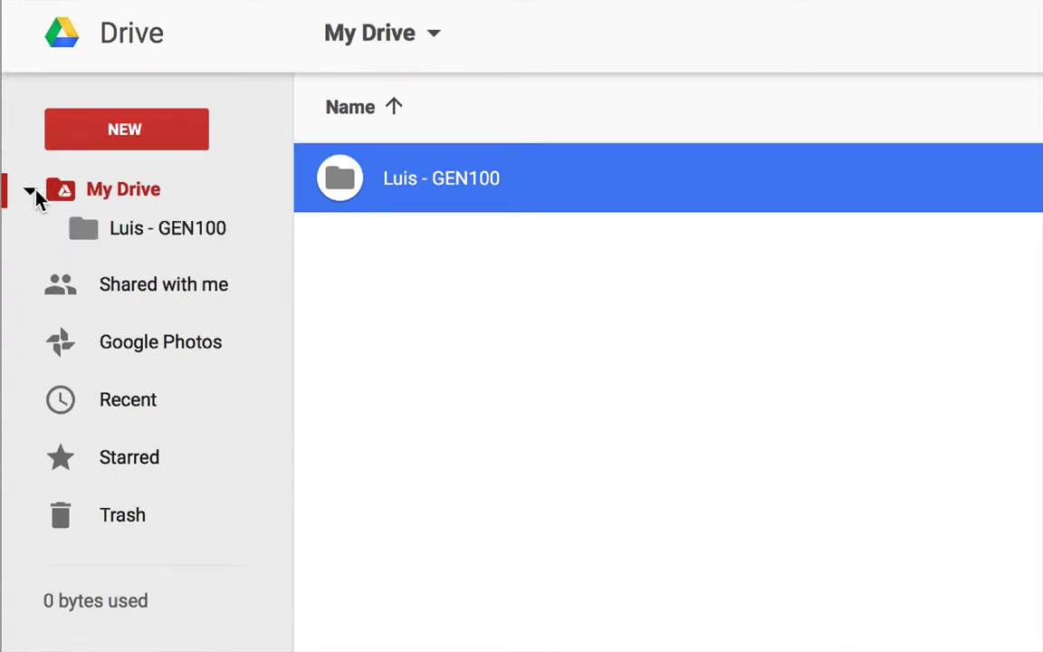
{"action": "left_click", "coordinate": [131, 232]}
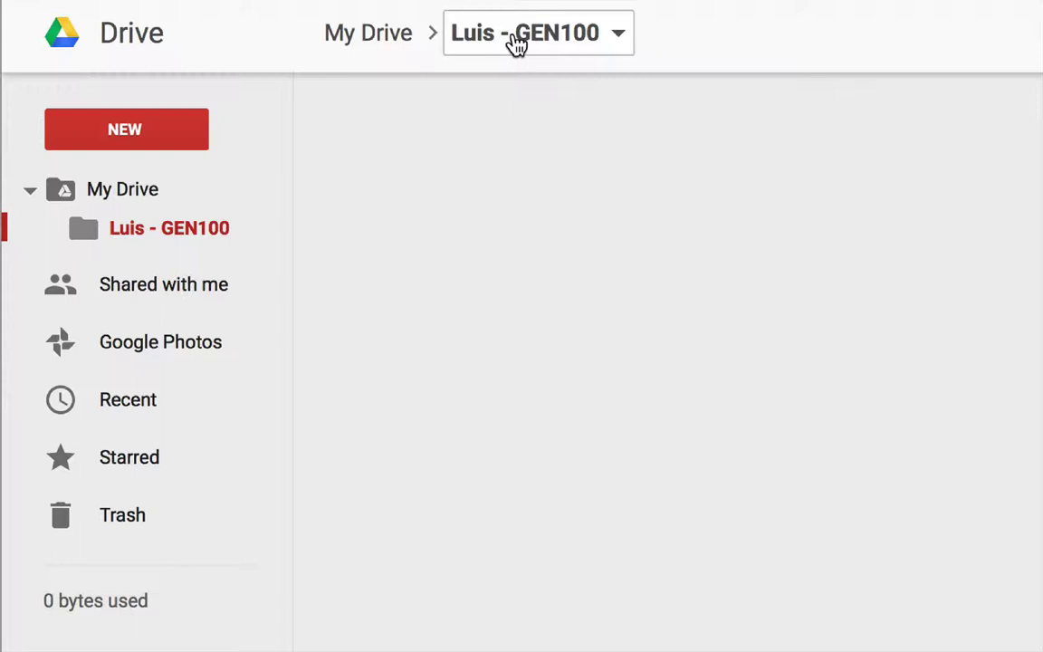
{"action": "left_click", "coordinate": [122, 201]}
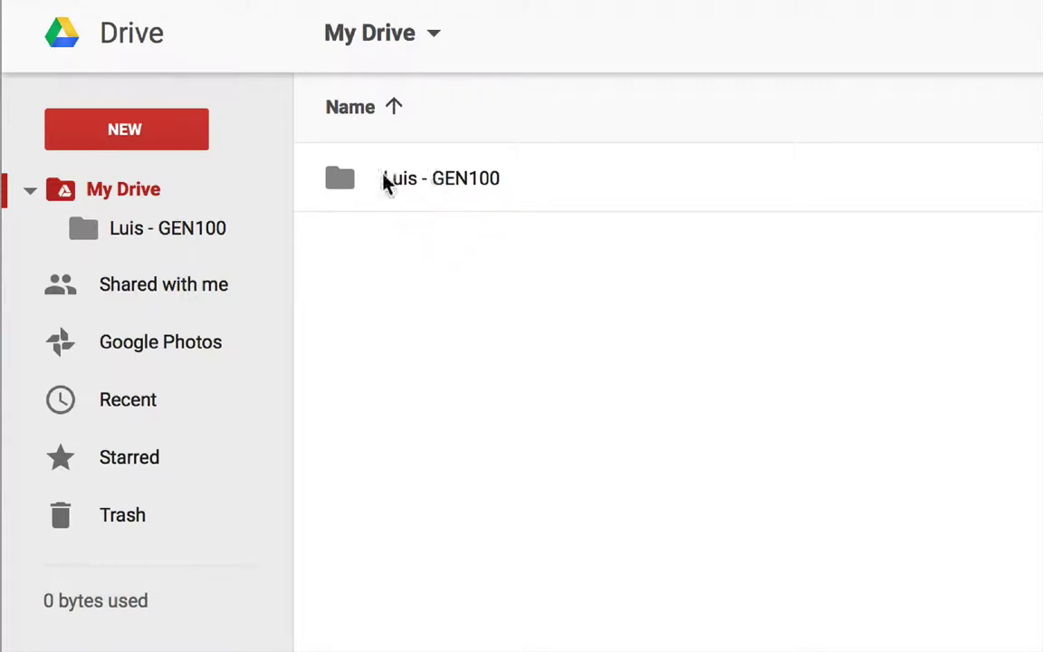
Share 'Luis - GEN100' with the instructor as Can edit, adding a short introductory note.
{"action": "right_click", "coordinate": [410, 179]}
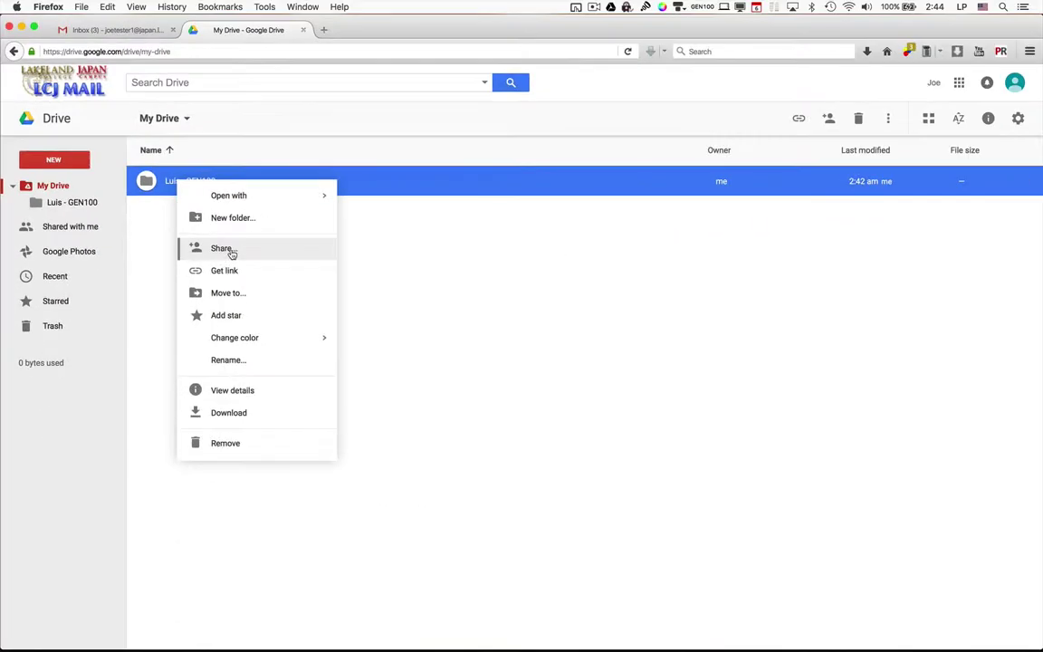
{"action": "left_click", "coordinate": [540, 350]}
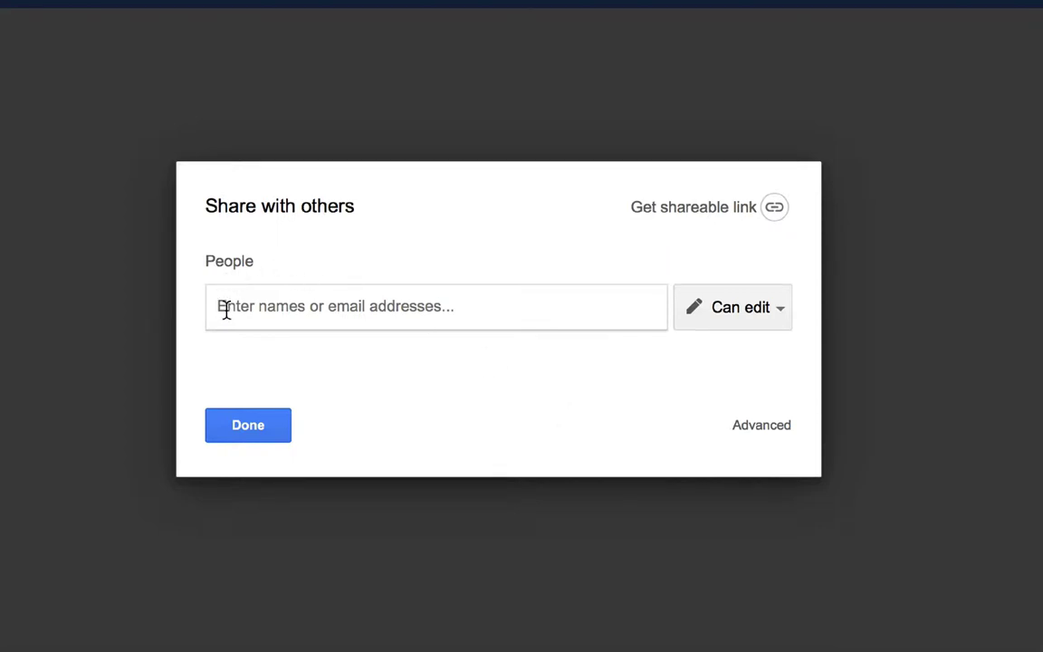
{"action": "type", "text": "po"}
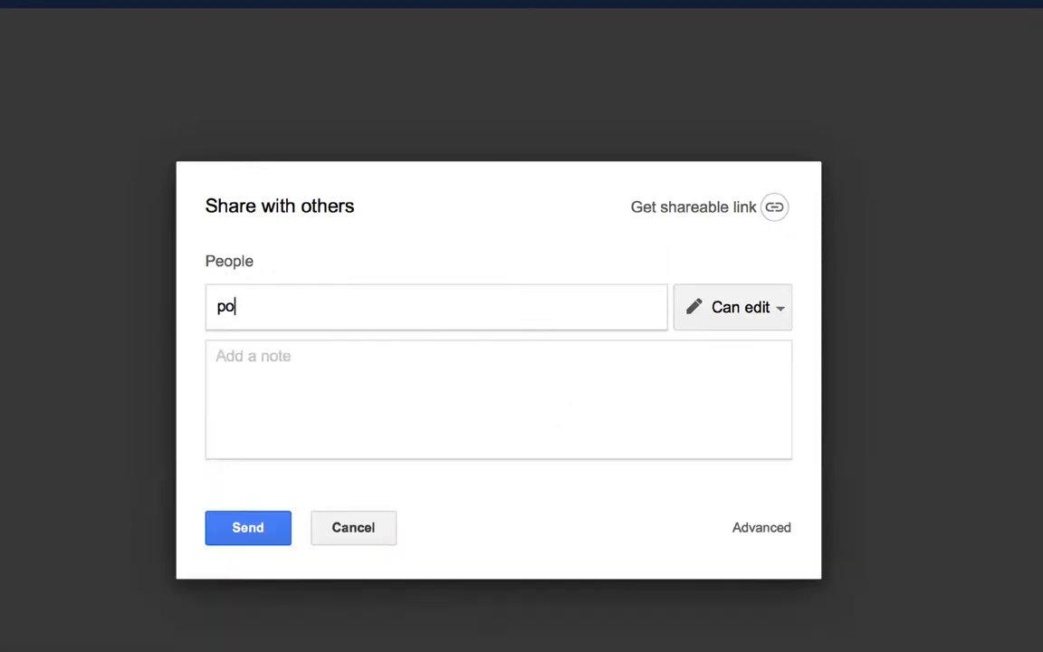
{"action": "type", "text": "za"}
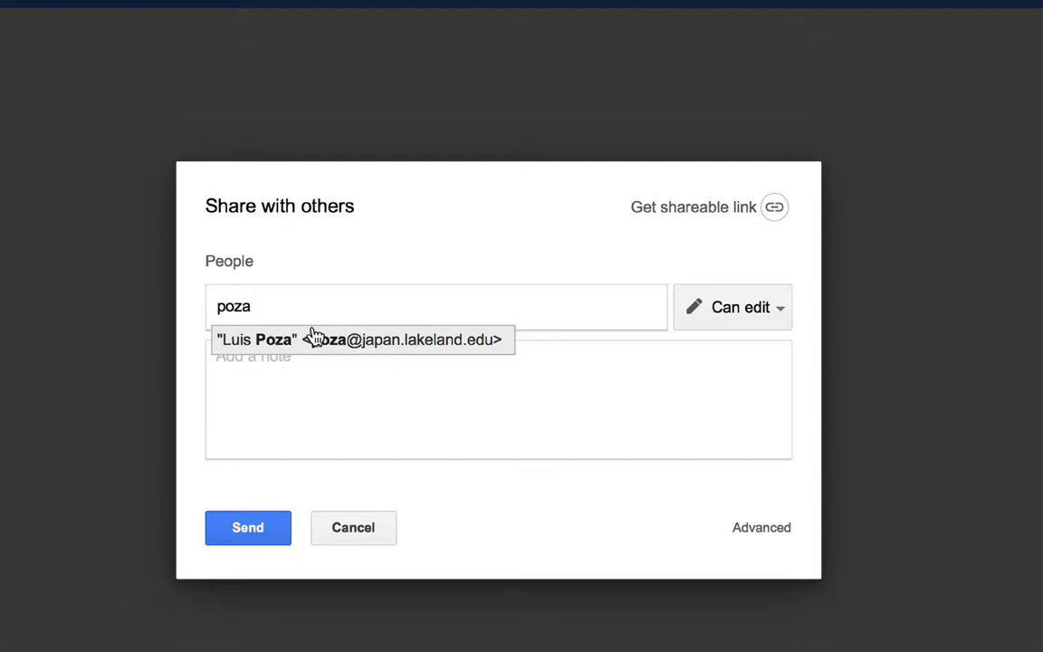
{"action": "left_click", "coordinate": [324, 340]}
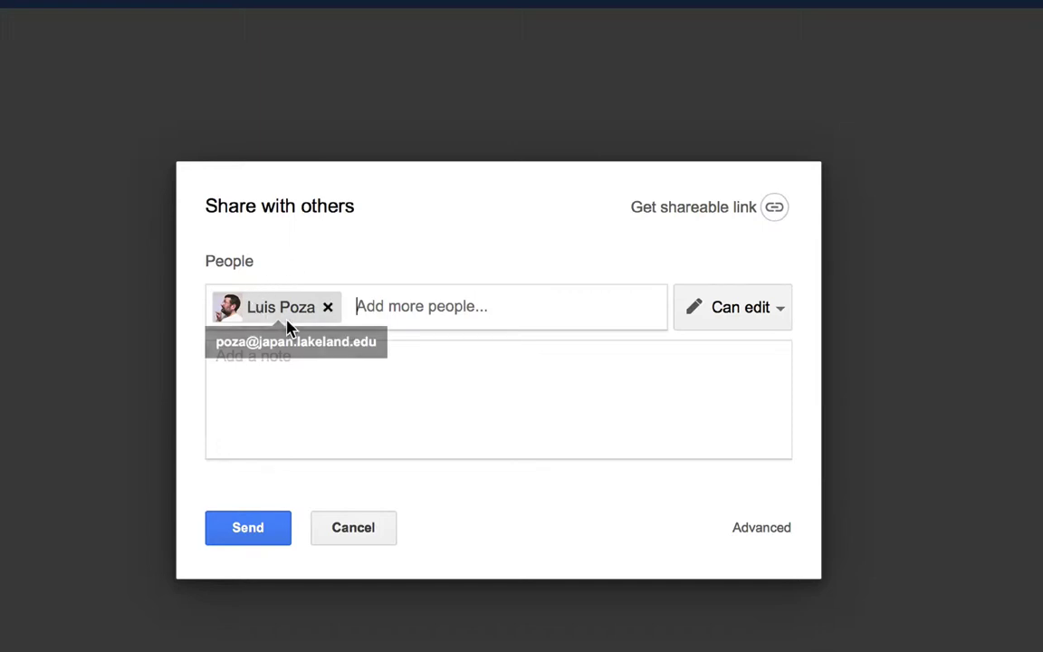
{"action": "left_click", "coordinate": [764, 310]}
{"action": "left_click", "coordinate": [769, 260]}
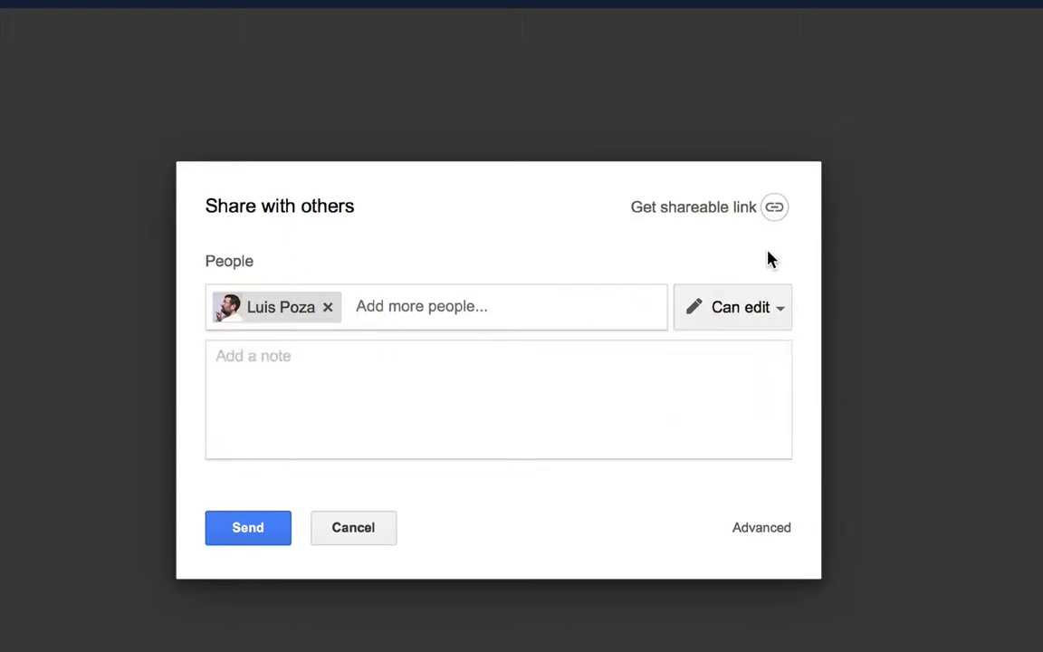
{"action": "left_click", "coordinate": [564, 397]}
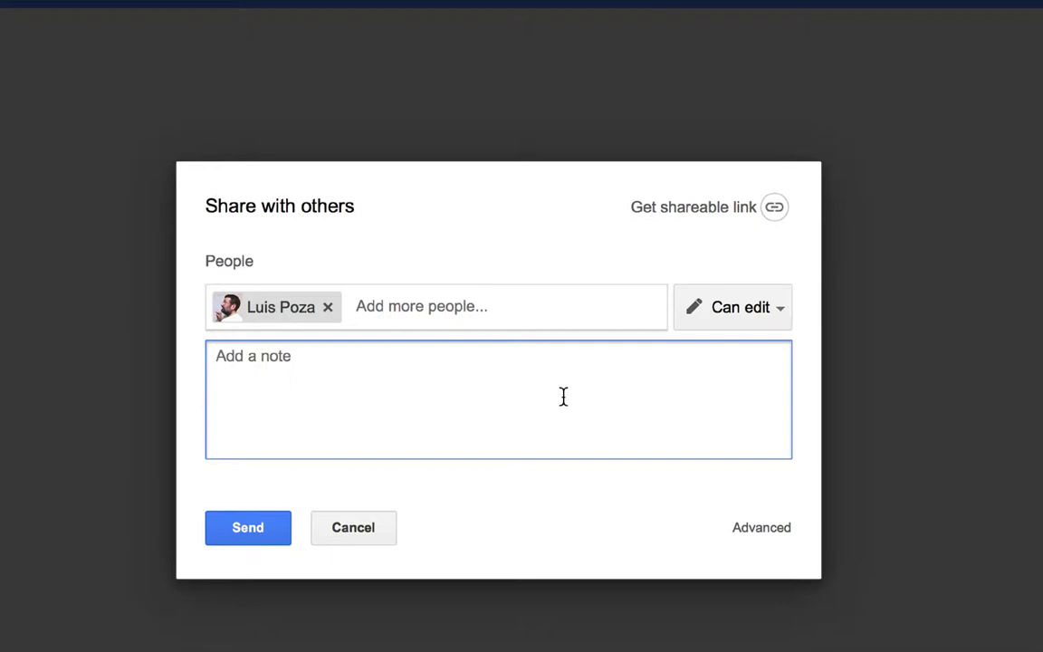
{"action": "type", "text": "Hel"}
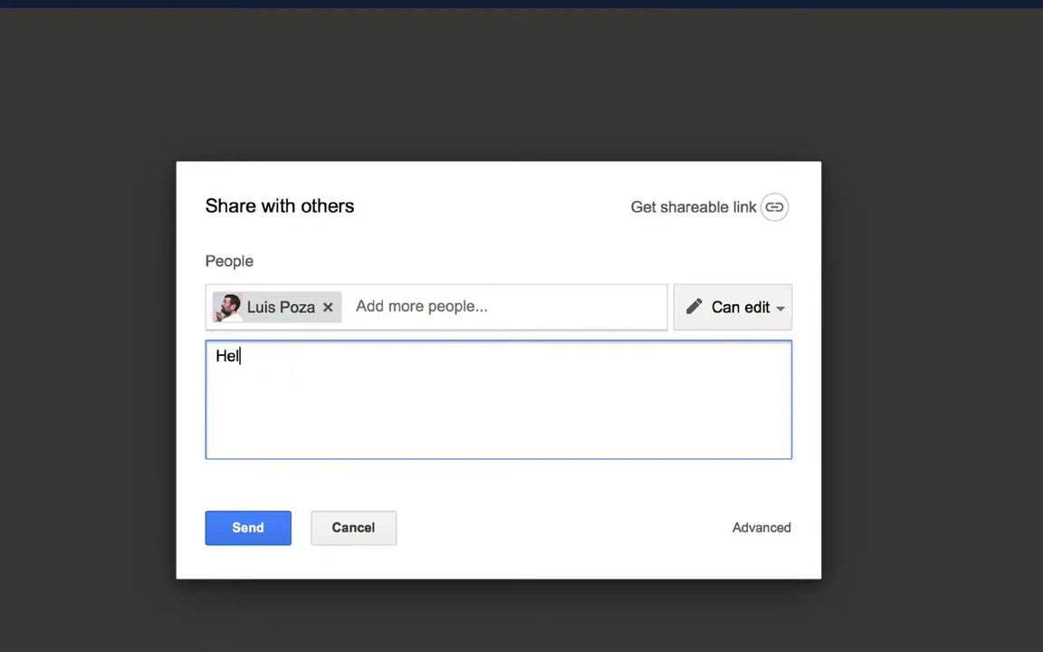
{"action": "type", "text": "lo, this is Luis"}
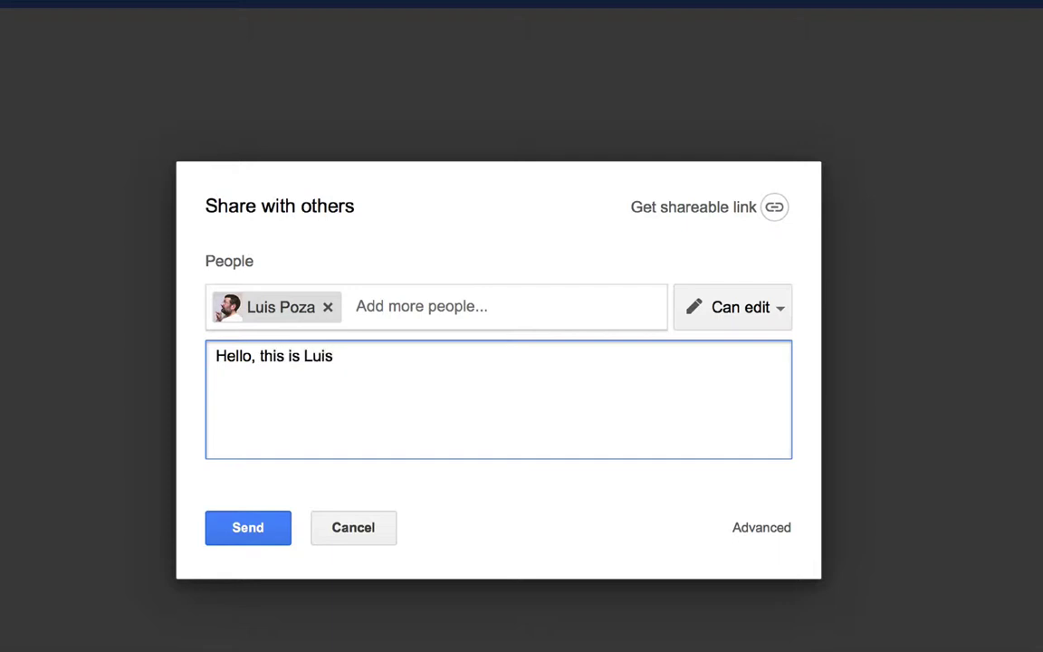
{"action": "type", "text": ", and this is my shared "}
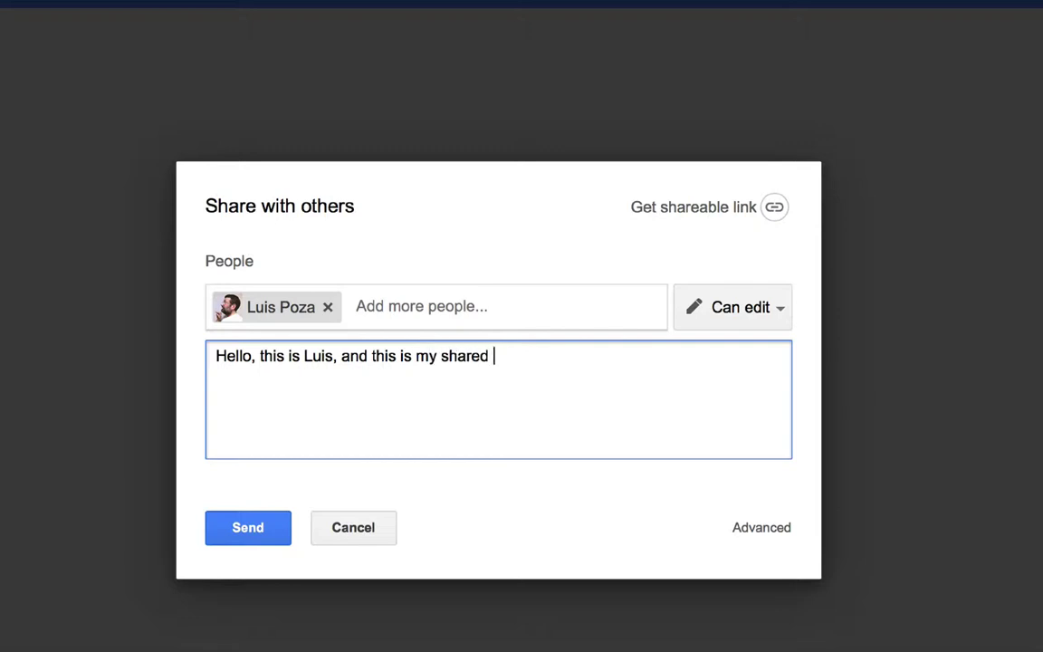
{"action": "type", "text": "folder."}
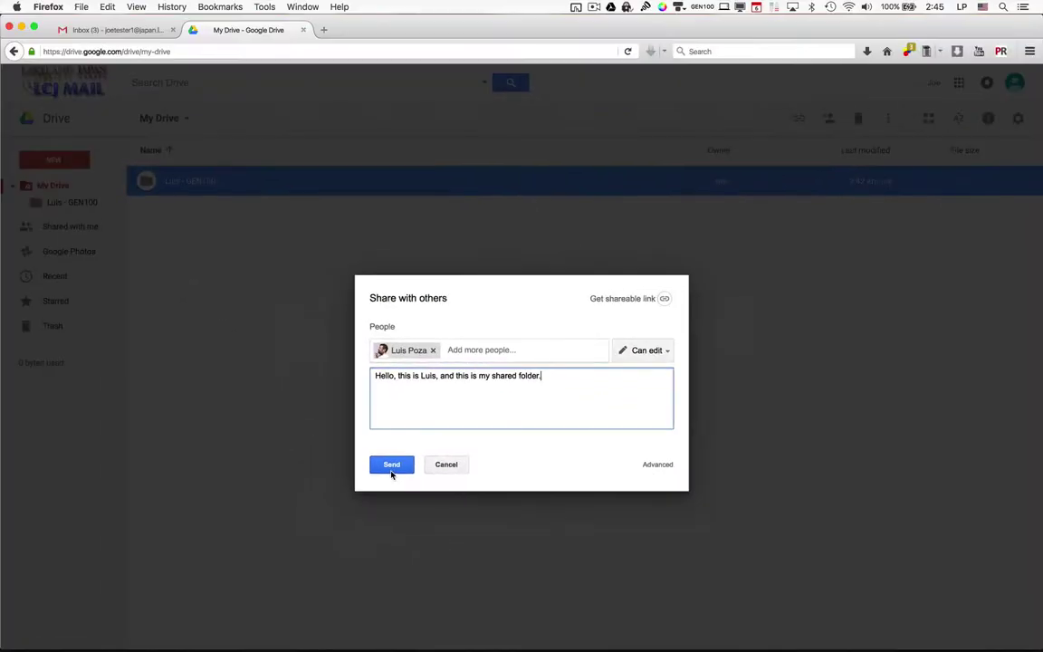
{"action": "left_click", "coordinate": [245, 541]}
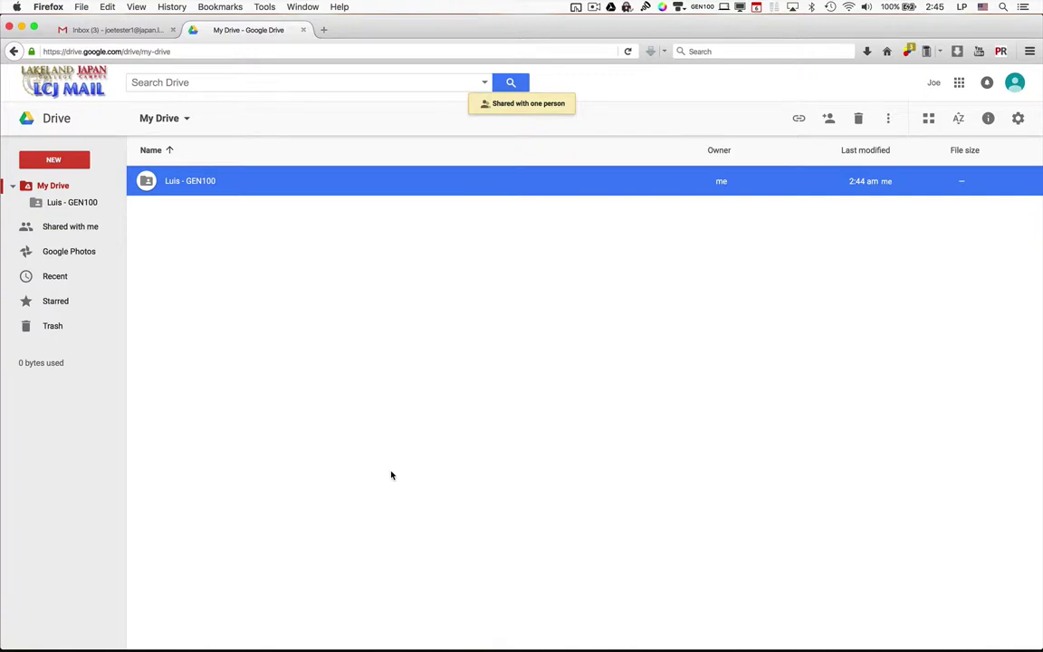
In the instructor's Drive in Safari, open 'Luis - GEN100' from Shared with me.
{"action": "key", "text": "super+Tab"}
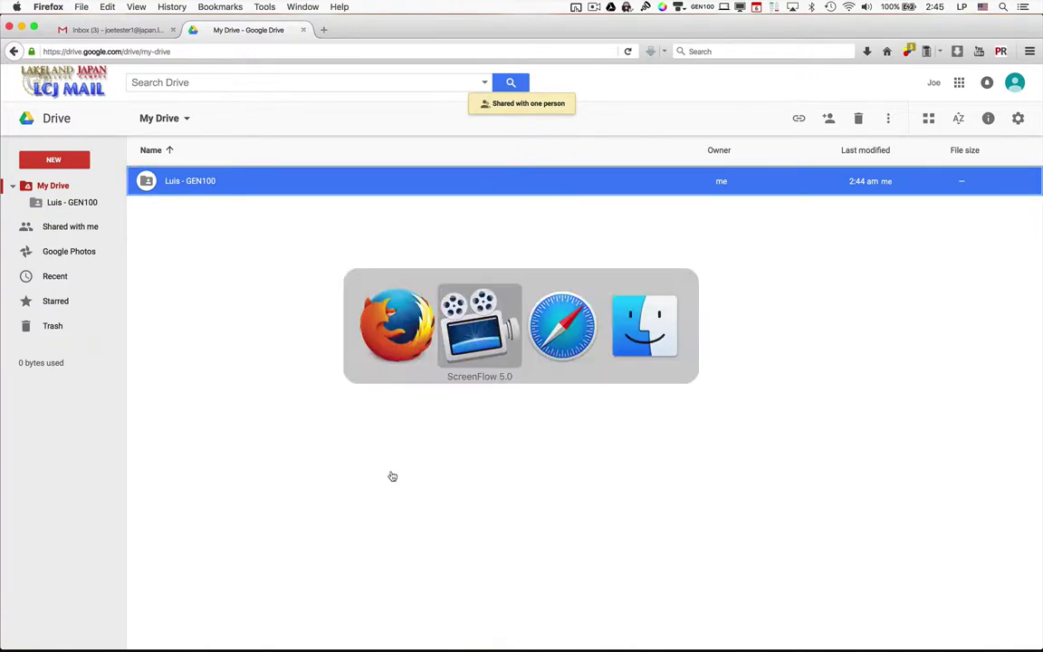
{"action": "key", "text": "super+Tab"}
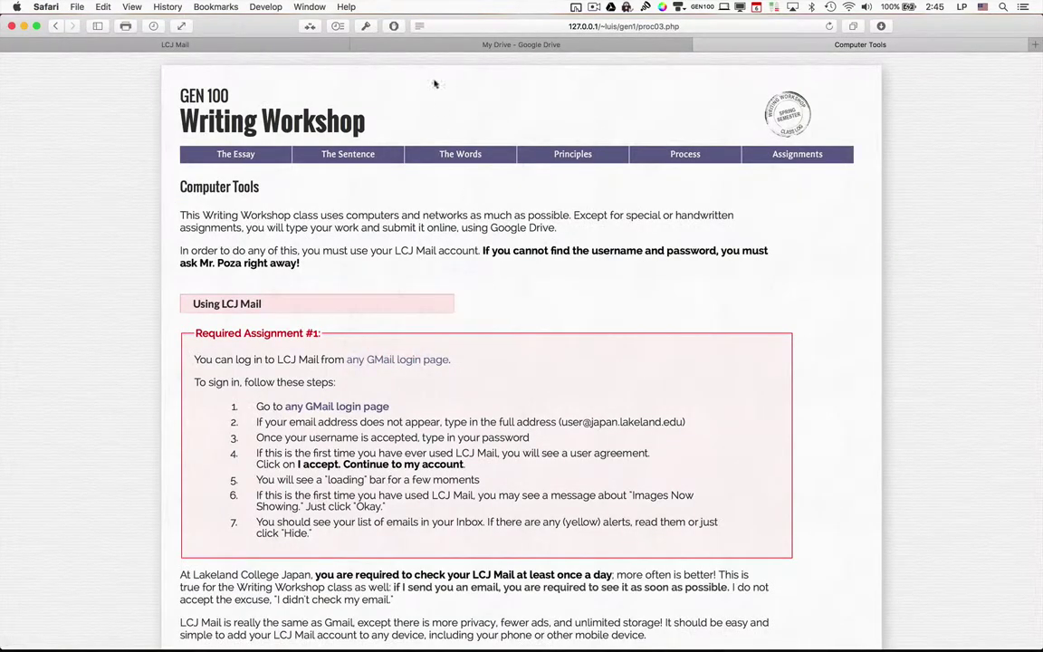
{"action": "left_click", "coordinate": [478, 45]}
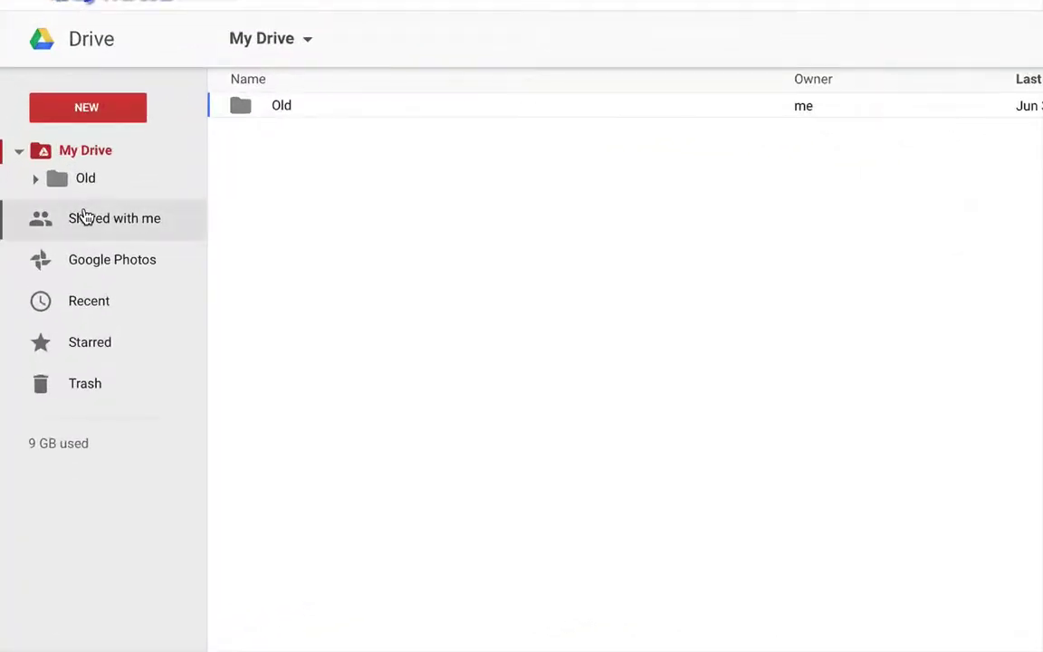
{"action": "left_click", "coordinate": [93, 222]}
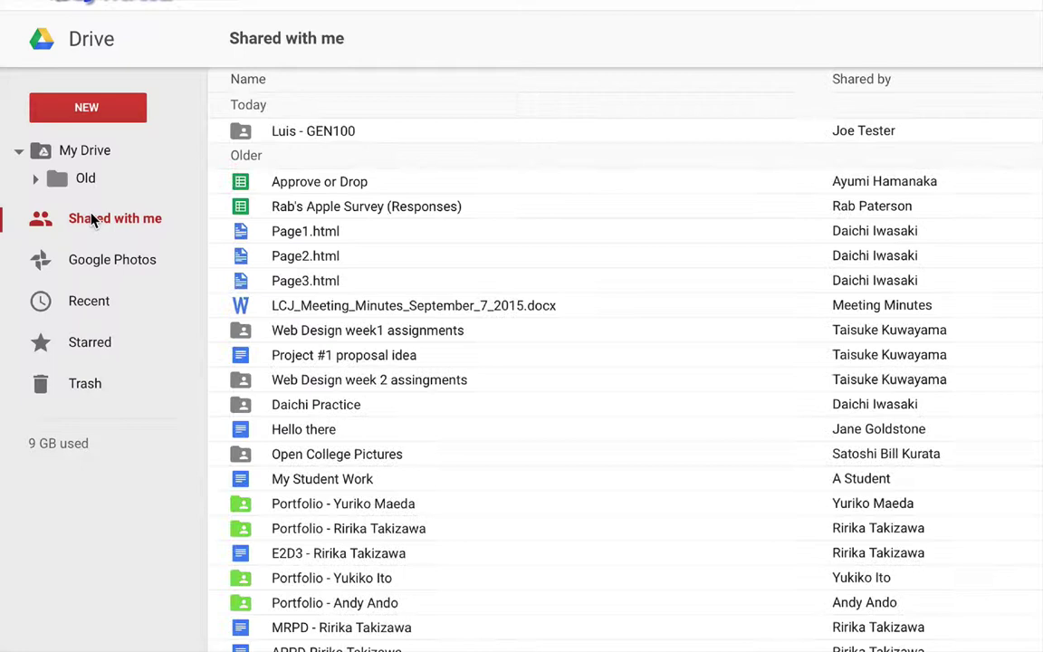
{"action": "left_click", "coordinate": [335, 134]}
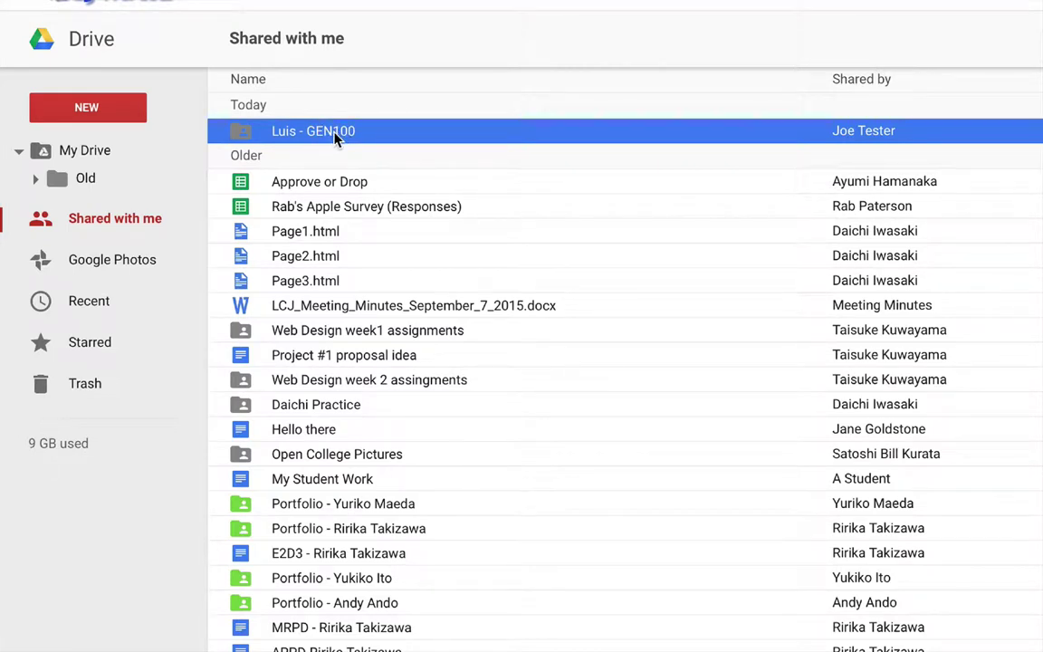
{"action": "double_click", "coordinate": [335, 134]}
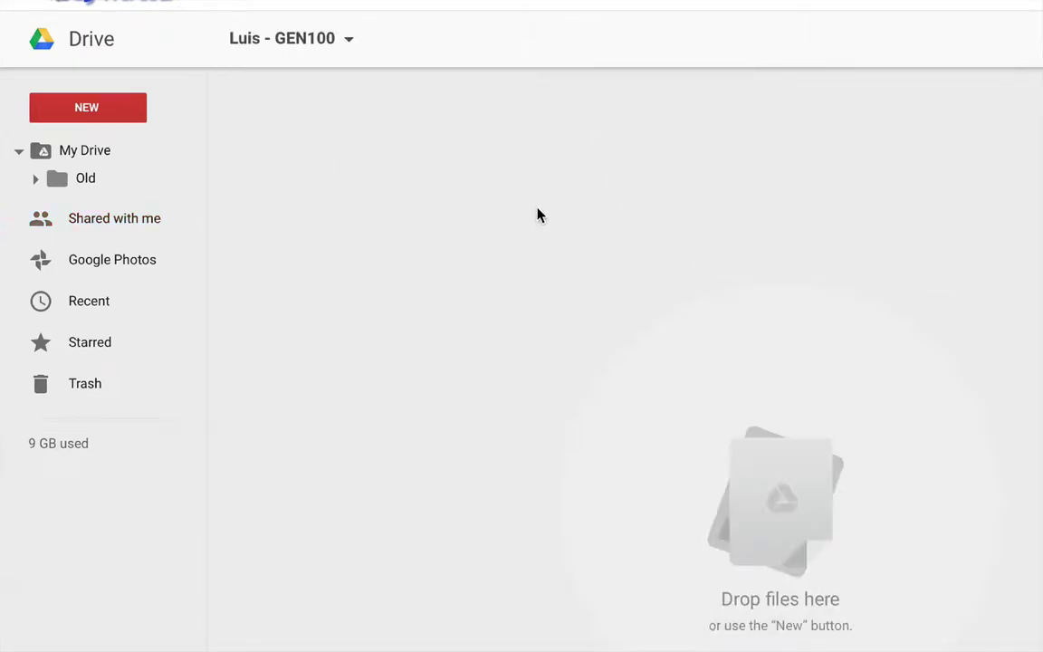
{"action": "left_click", "coordinate": [41, 222]}
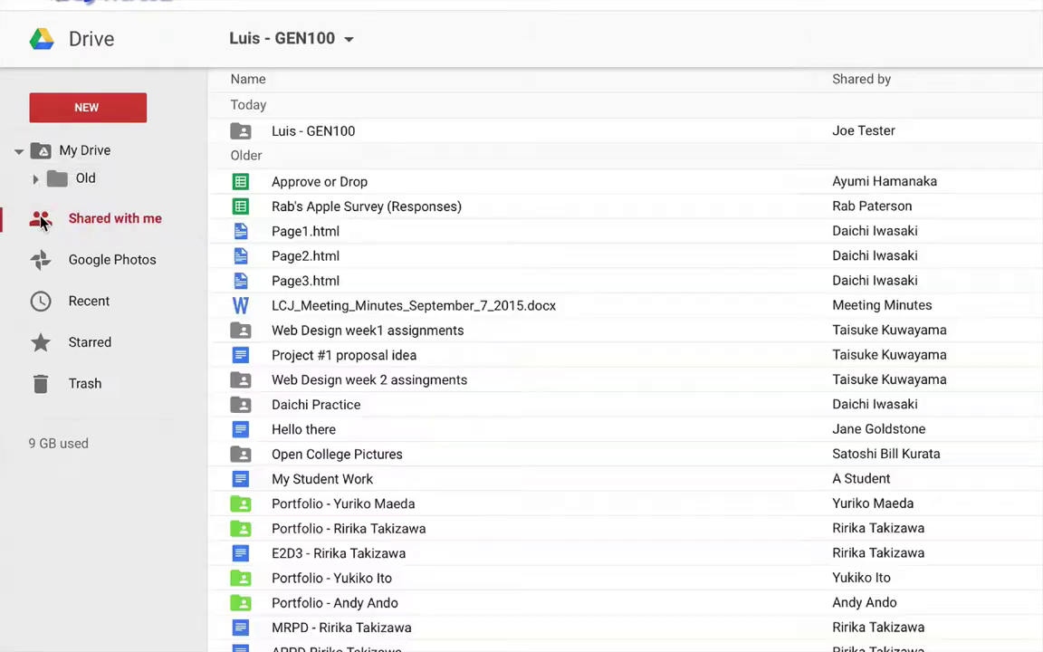
{"action": "left_click", "coordinate": [315, 135]}
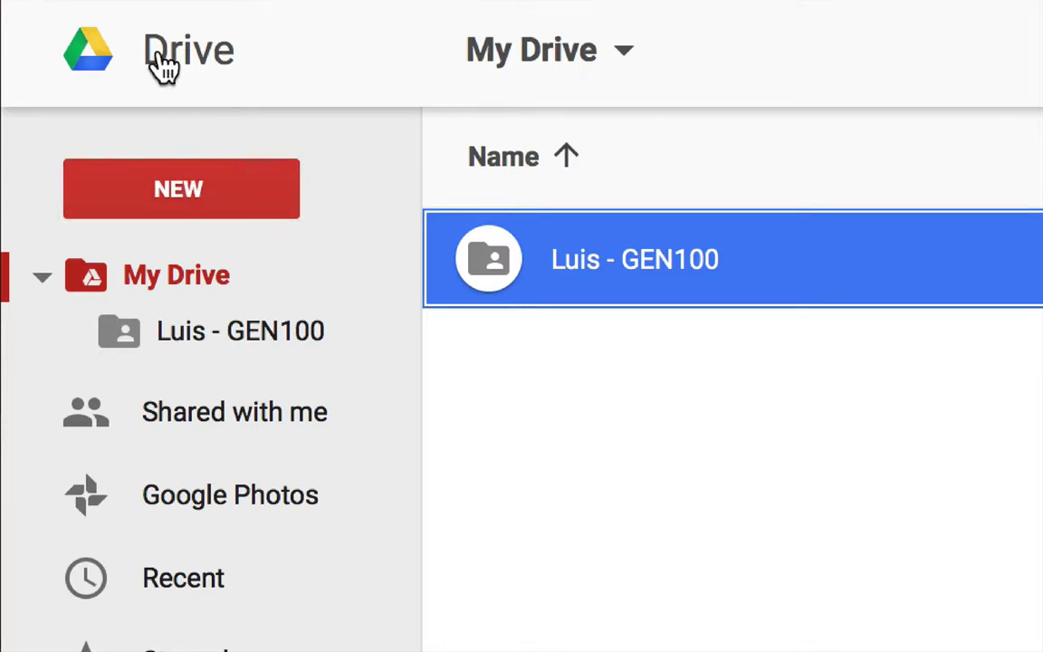
Create a new Google Doc, then type and delete some test gibberish.
{"action": "left_click", "coordinate": [175, 210]}
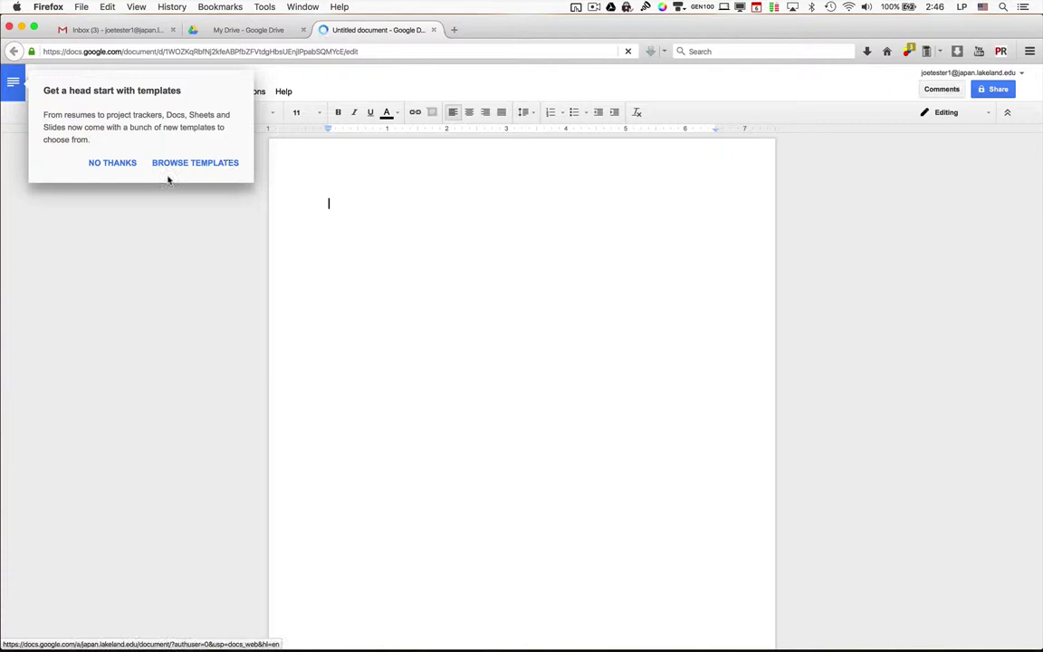
{"action": "left_click", "coordinate": [116, 164]}
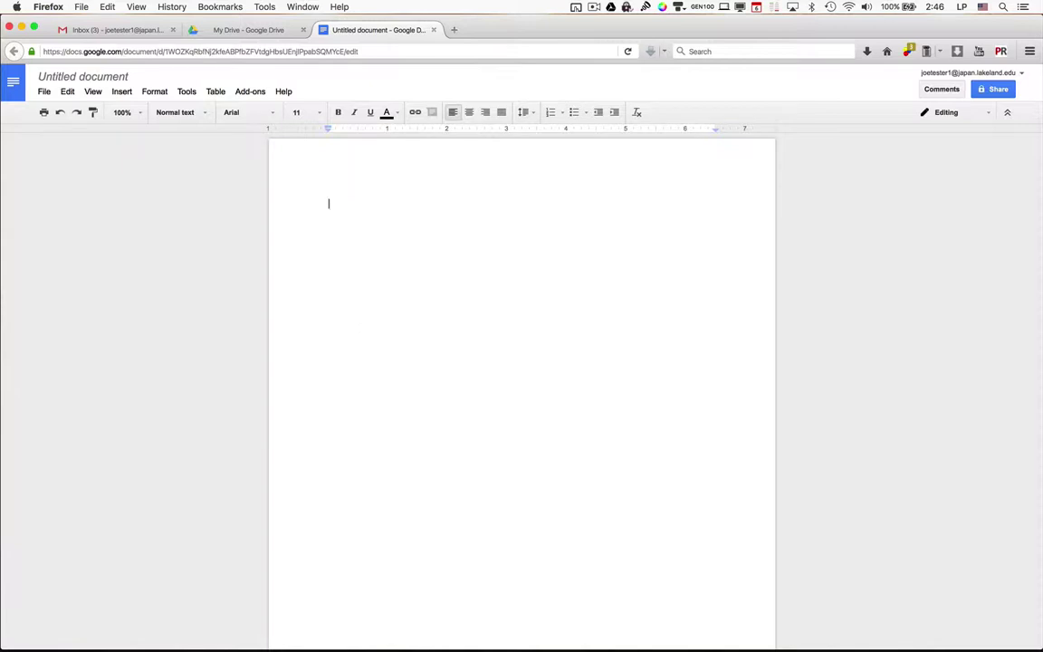
{"action": "type", "text": "jshd aKJSHDLKjasd lkjasHD LKjasdh lkasjhd lkajsd"}
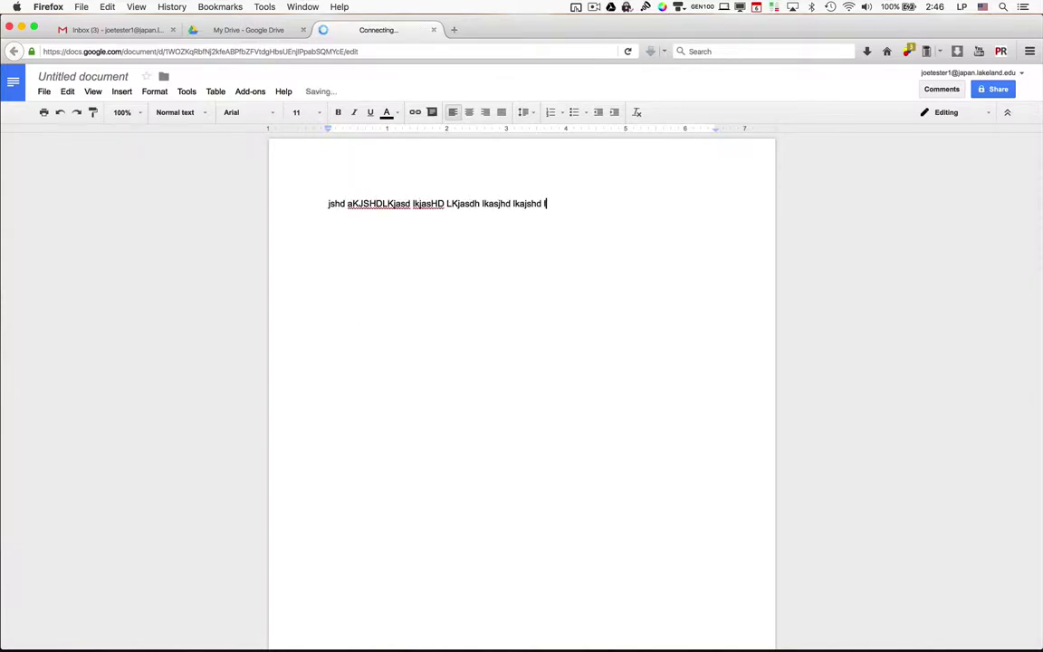
{"action": "type", "text": " lkajsHD L"}
{"action": "key", "text": "super+a"}
{"action": "key", "text": "BackSpace"}
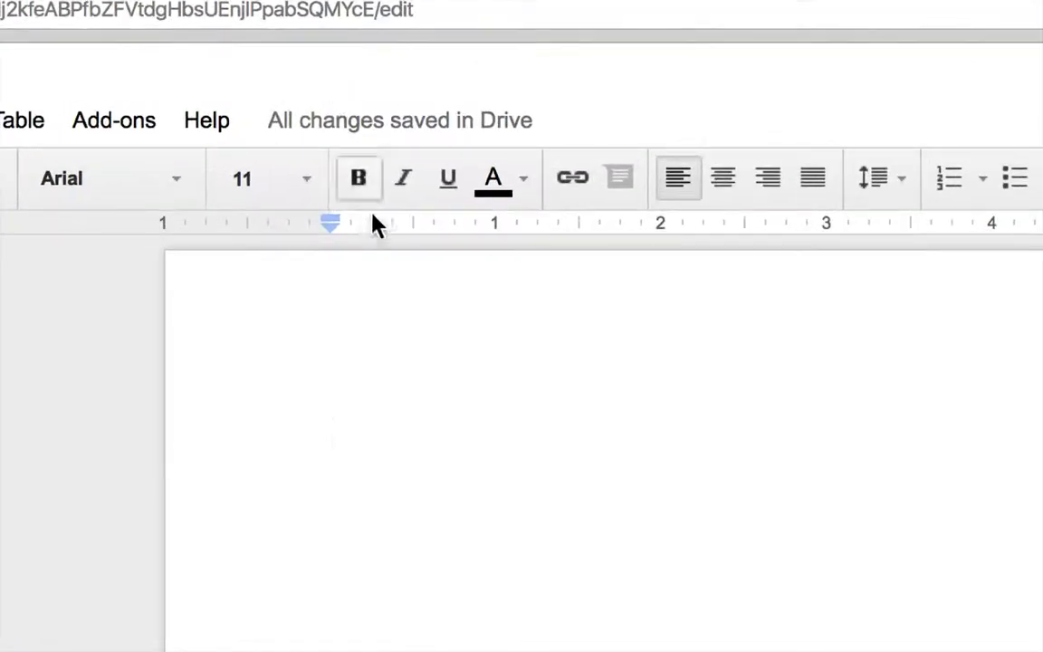
Type the trial line LDKJASLKJFDH, then select all and delete it.
{"action": "type", "text": "LDKJASLKJFDH"}
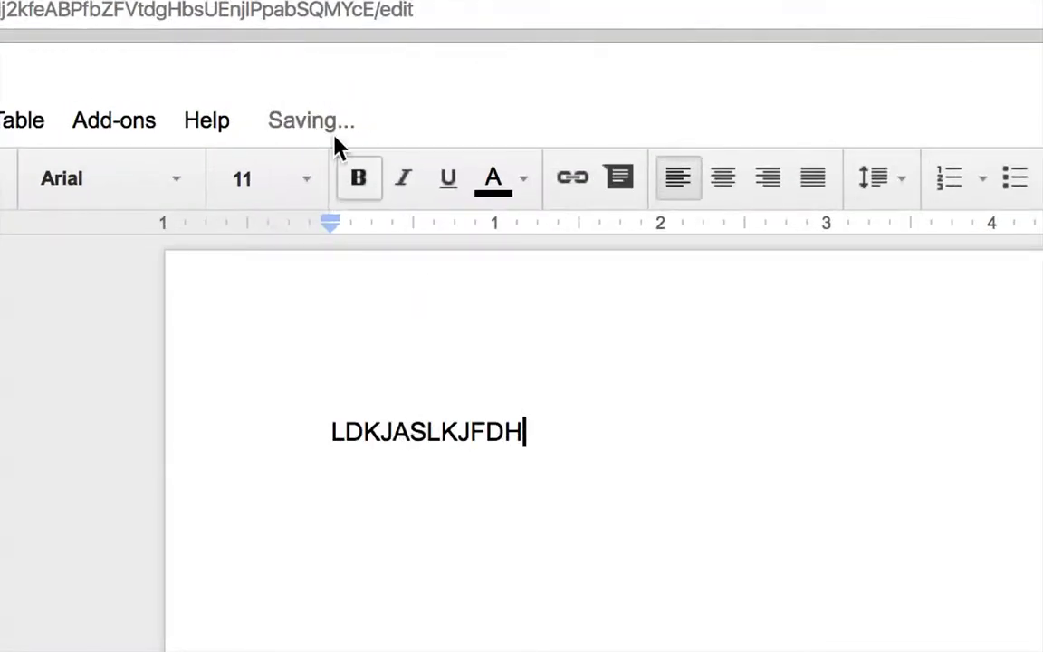
{"action": "mouse_move", "coordinate": [308, 121]}
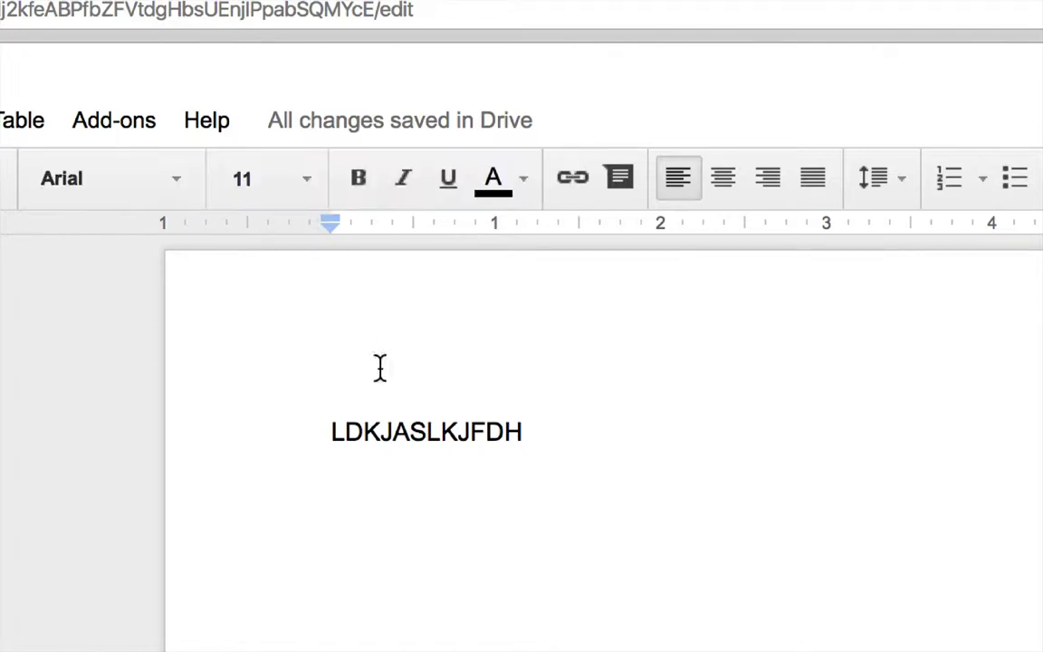
{"action": "key", "text": "super+a"}
{"action": "key", "text": "BackSpace"}
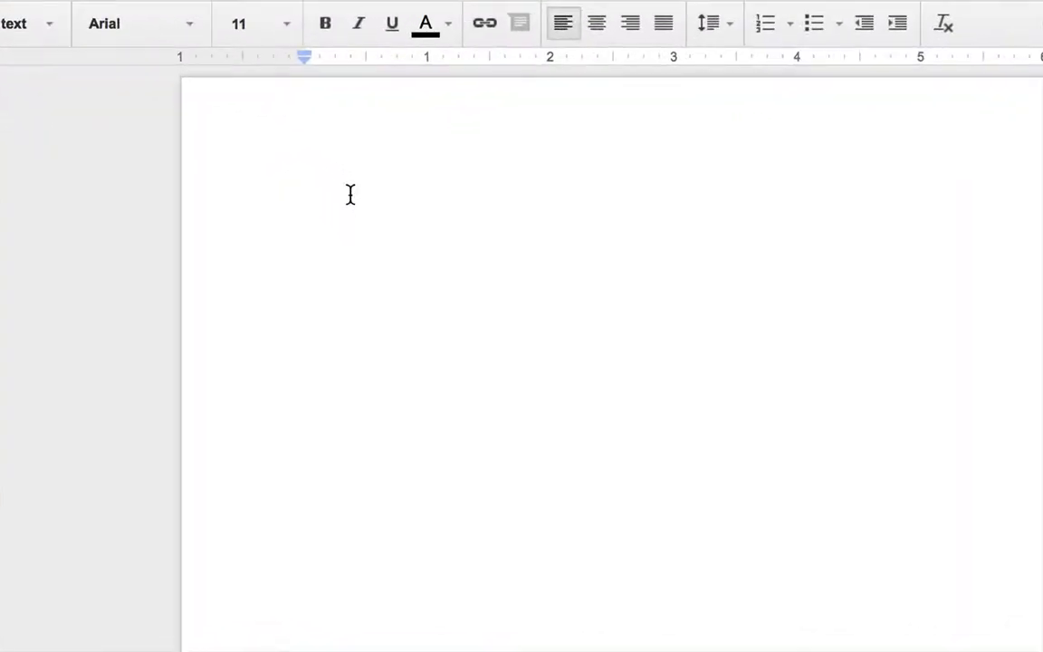
Type 'My name is [student's name], and I can use Google Docs!' on the page.
{"action": "type", "text": "My name is"}
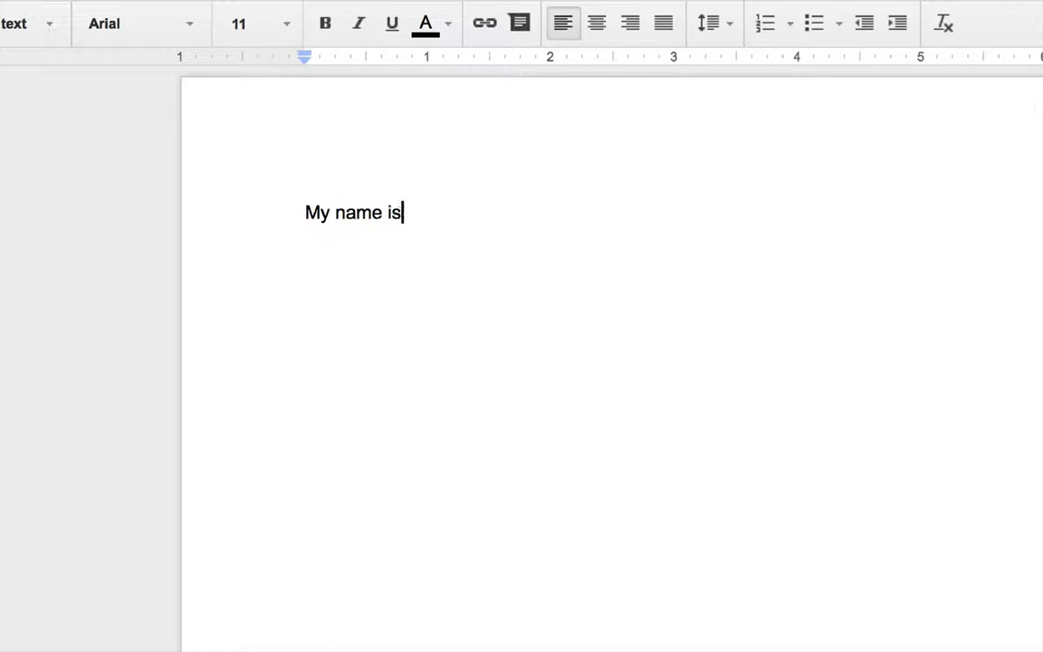
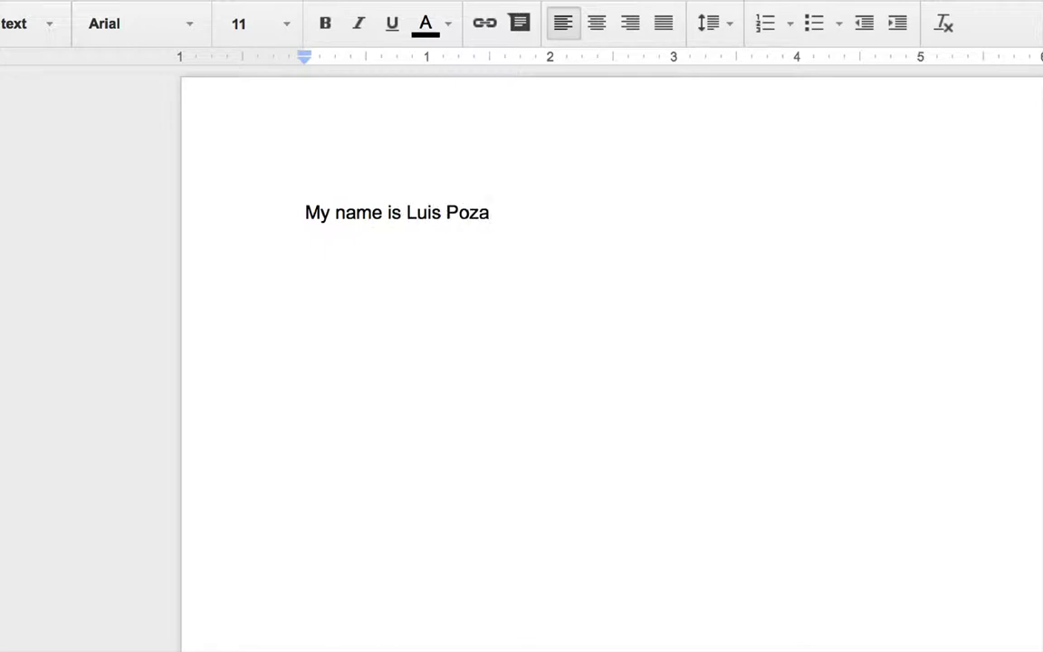
{"action": "type", "text": ", and I can use Google Docs"}
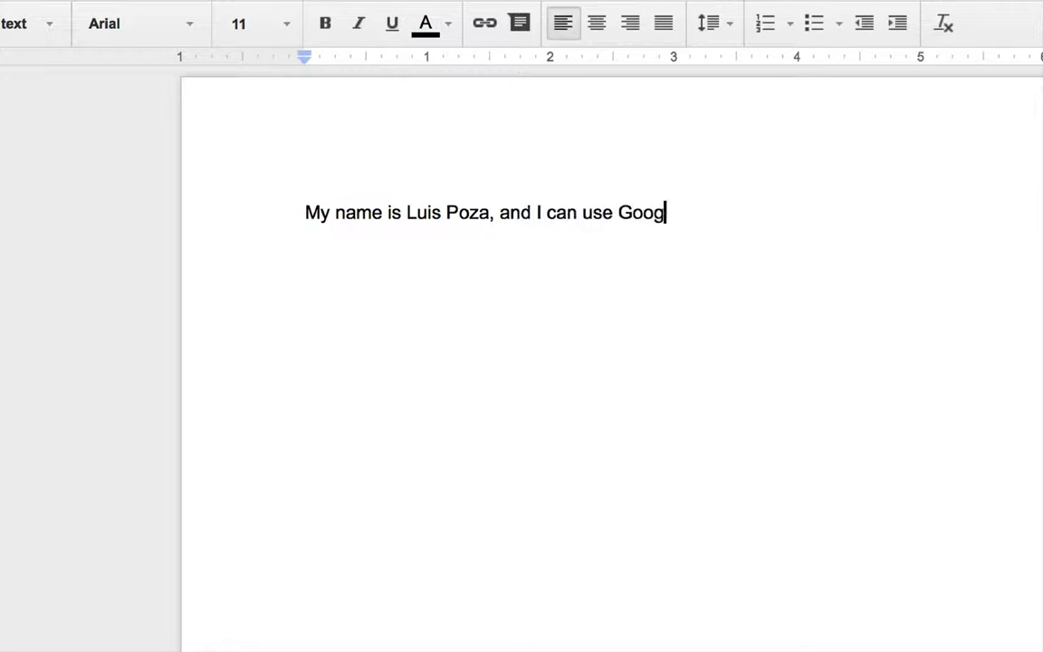
{"action": "type", "text": "!"}
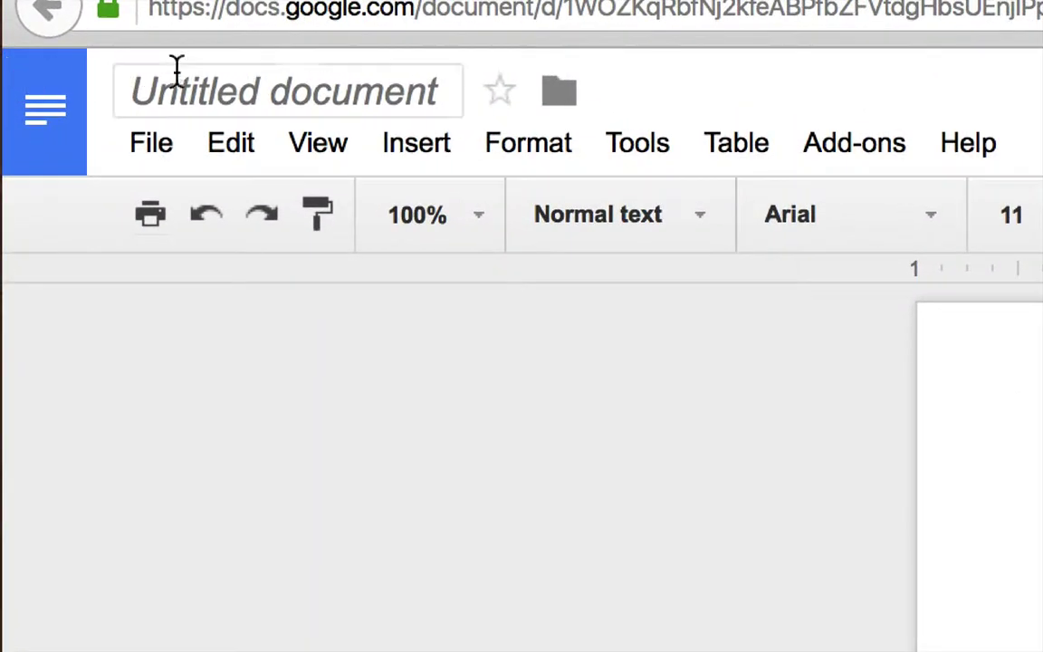
Rename the document from 'Untitled document' to 'Luis Test #1'.
{"action": "left_click", "coordinate": [256, 92]}
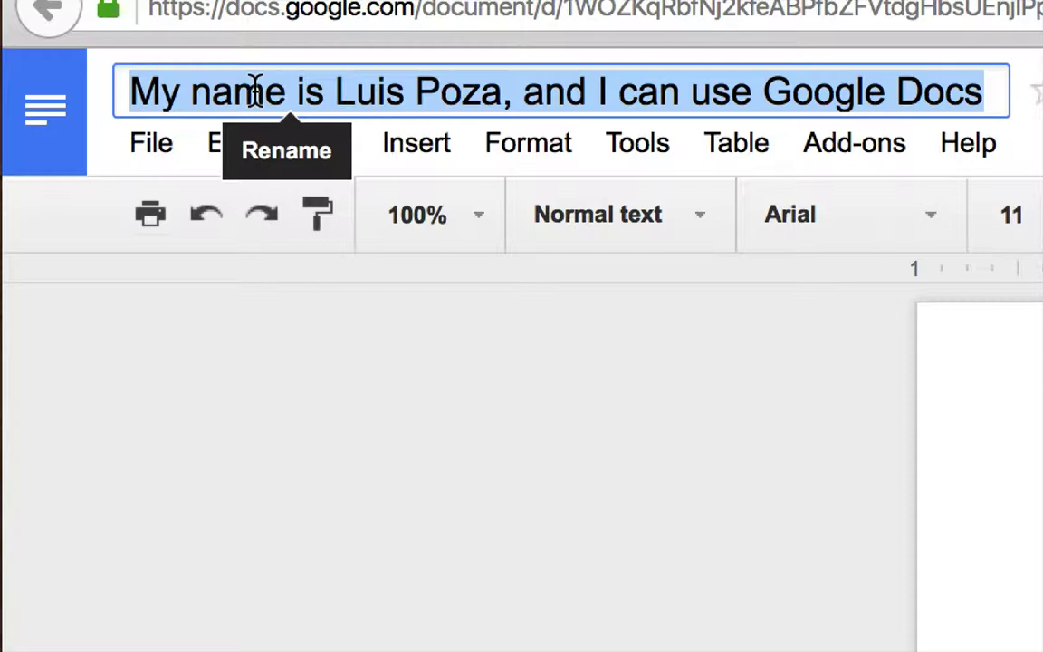
{"action": "key", "text": "BackSpace"}
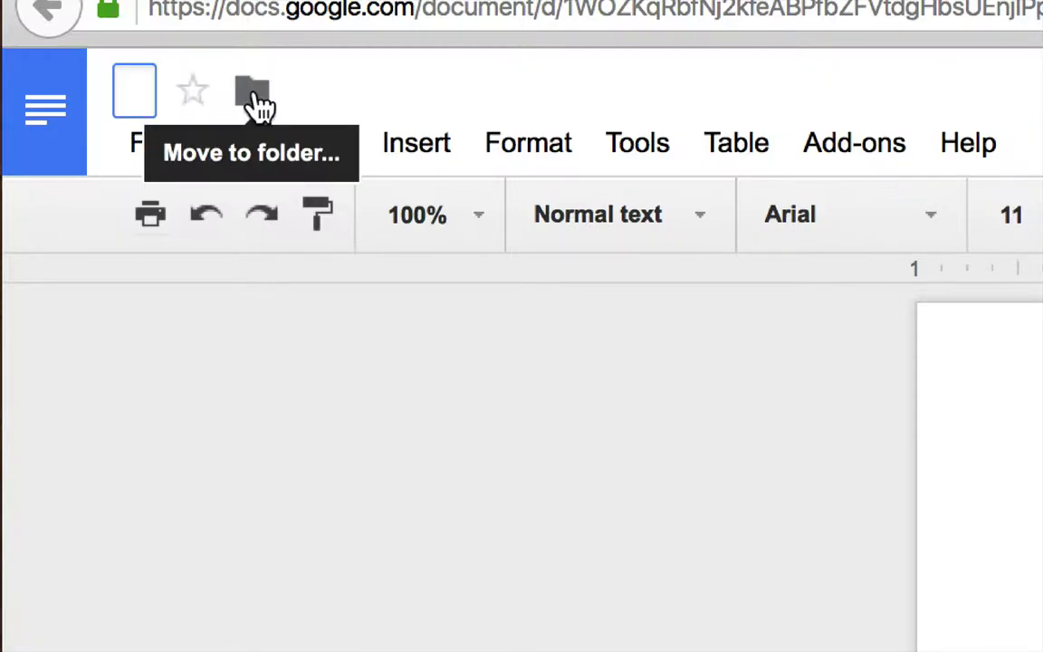
{"action": "type", "text": "Luis "}
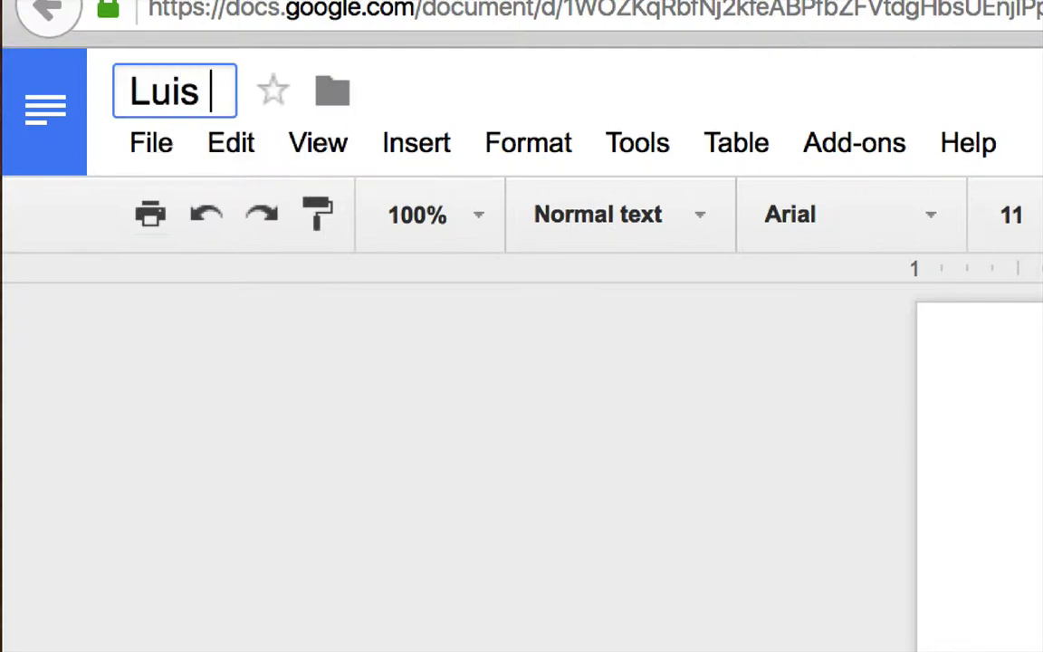
{"action": "type", "text": "Test #1"}
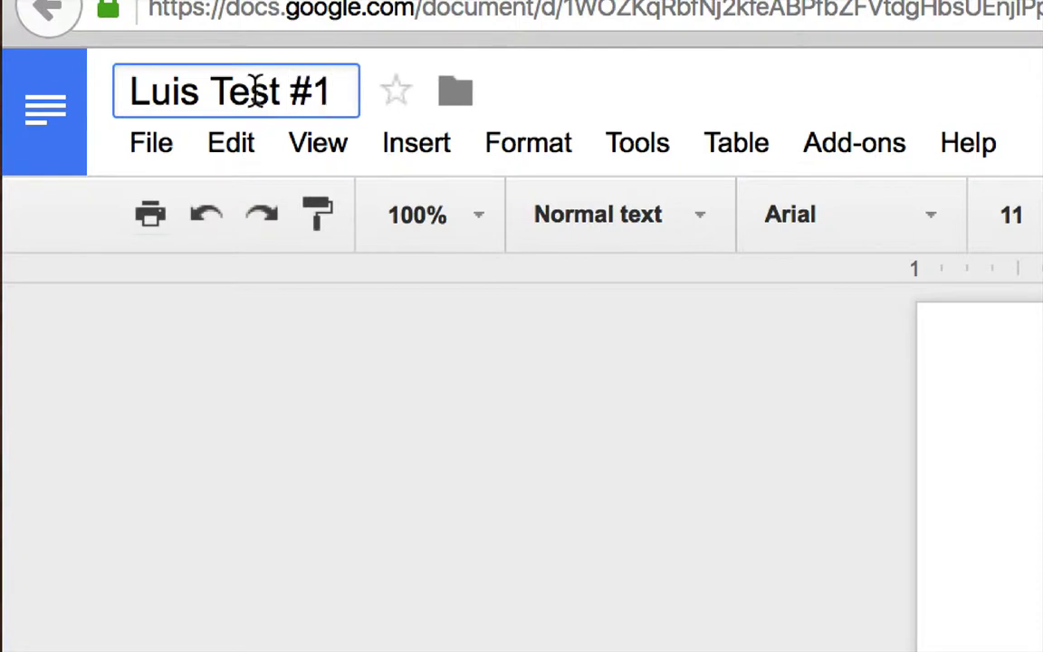
{"action": "left_click", "coordinate": [308, 352]}
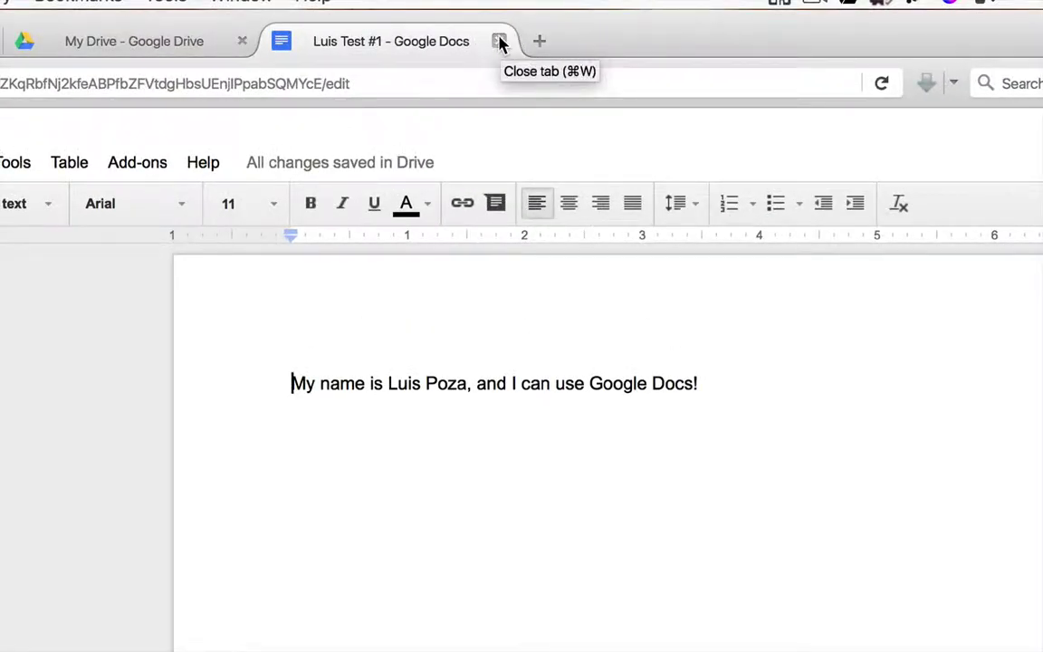
Close the document and check that 'Luis Test #1' sits beside the folder in My Drive.
{"action": "left_click", "coordinate": [499, 41]}
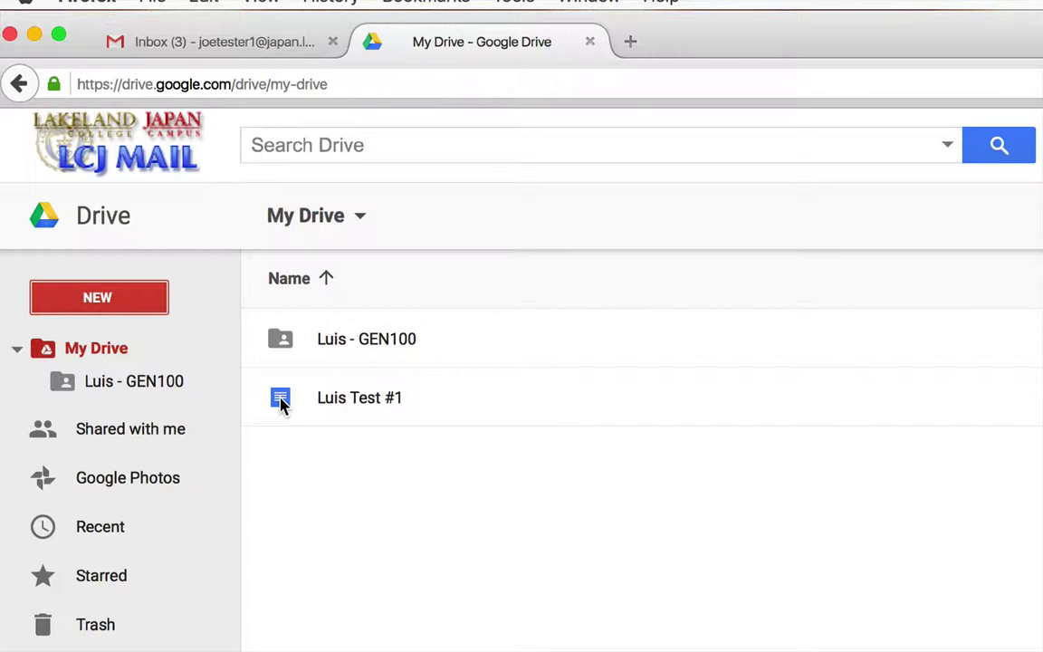
{"action": "right_click", "coordinate": [281, 405]}
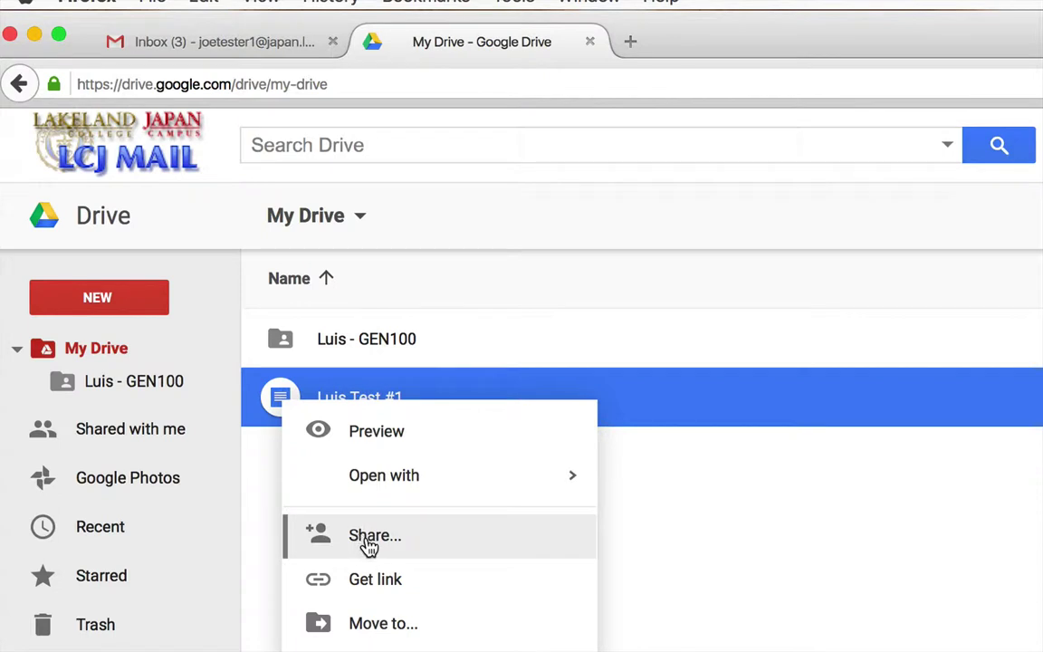
{"action": "left_click", "coordinate": [722, 480]}
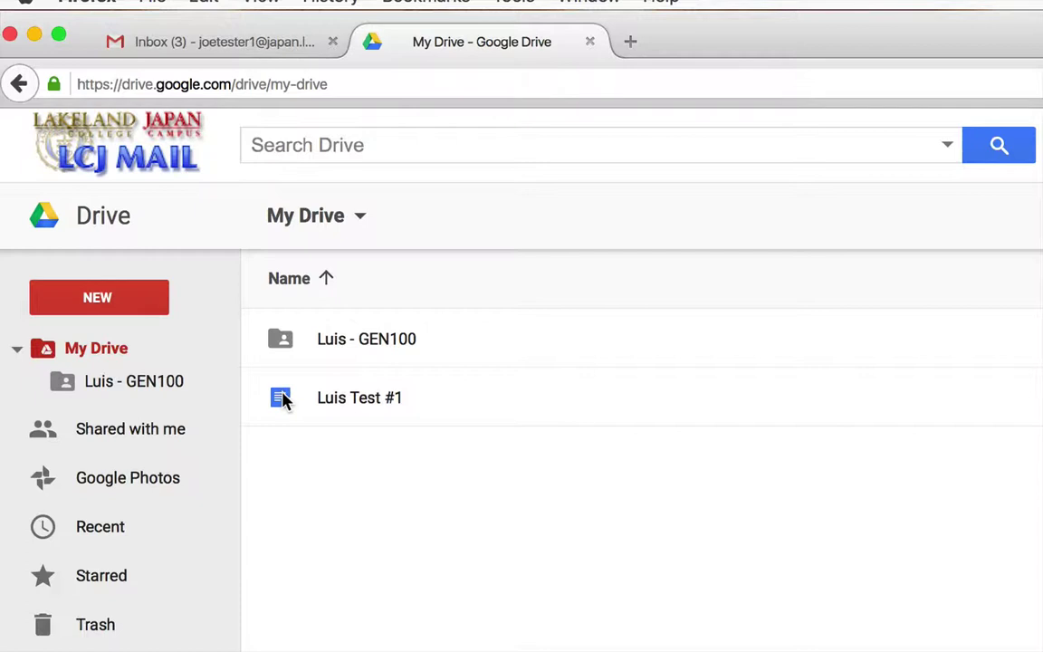
Move the student's 'Test #1' document into the shared GEN100 folder, accepting the sharing prompt.
{"action": "left_click_drag", "start_coordinate": [283, 403], "coordinate": [339, 341]}
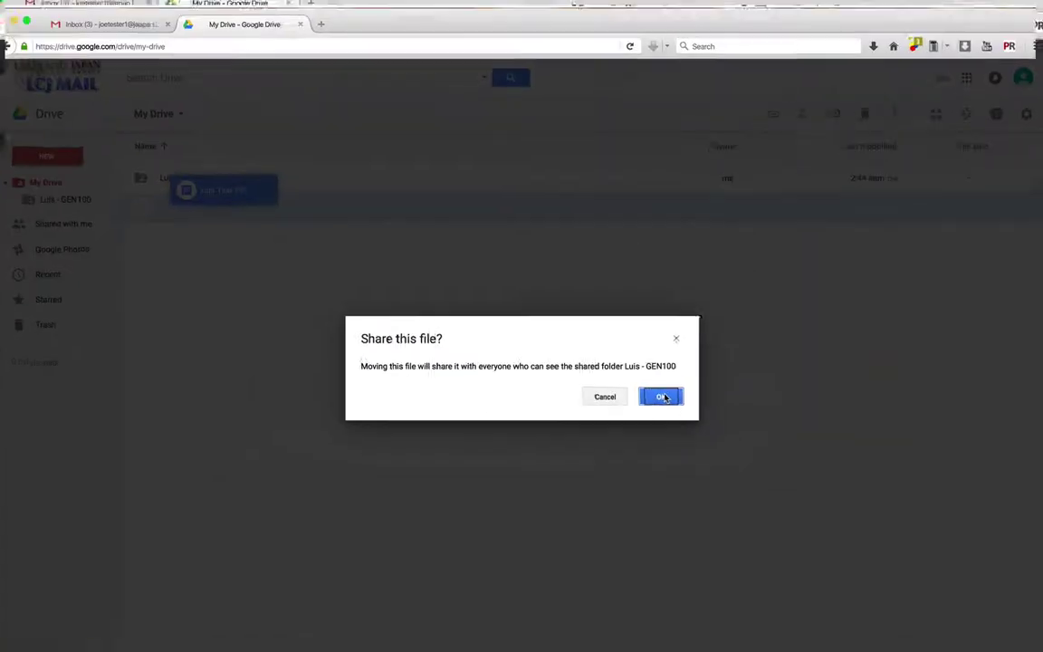
{"action": "left_click", "coordinate": [662, 397]}
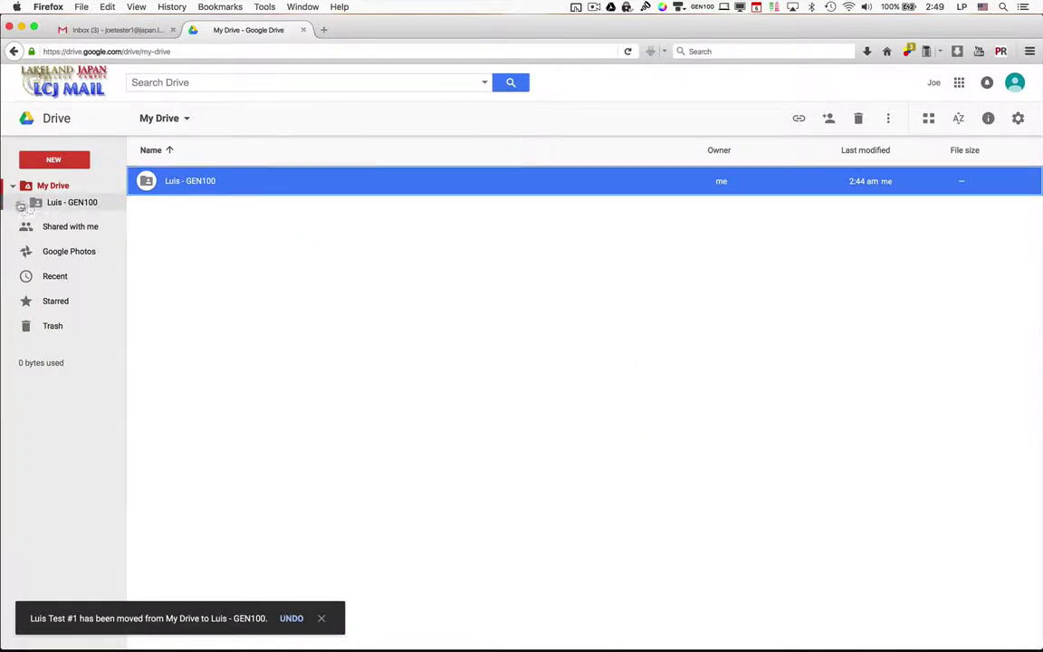
Confirm the GEN100 folder lists the 'Test #1' document, then close the document's Docs tab.
{"action": "double_click", "coordinate": [193, 182]}
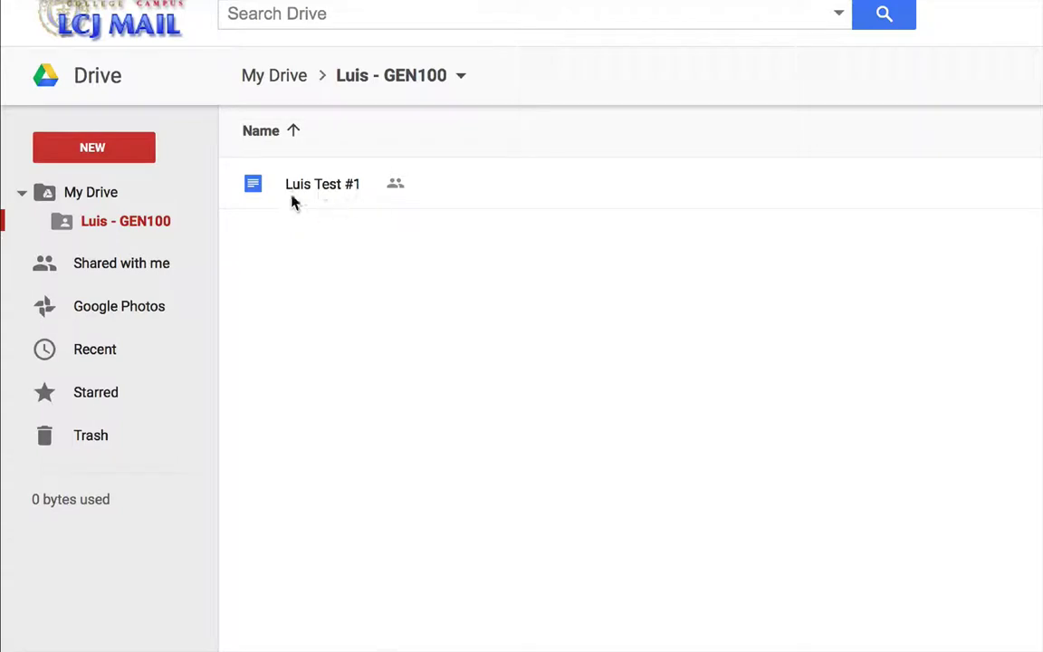
{"action": "left_click", "coordinate": [76, 199]}
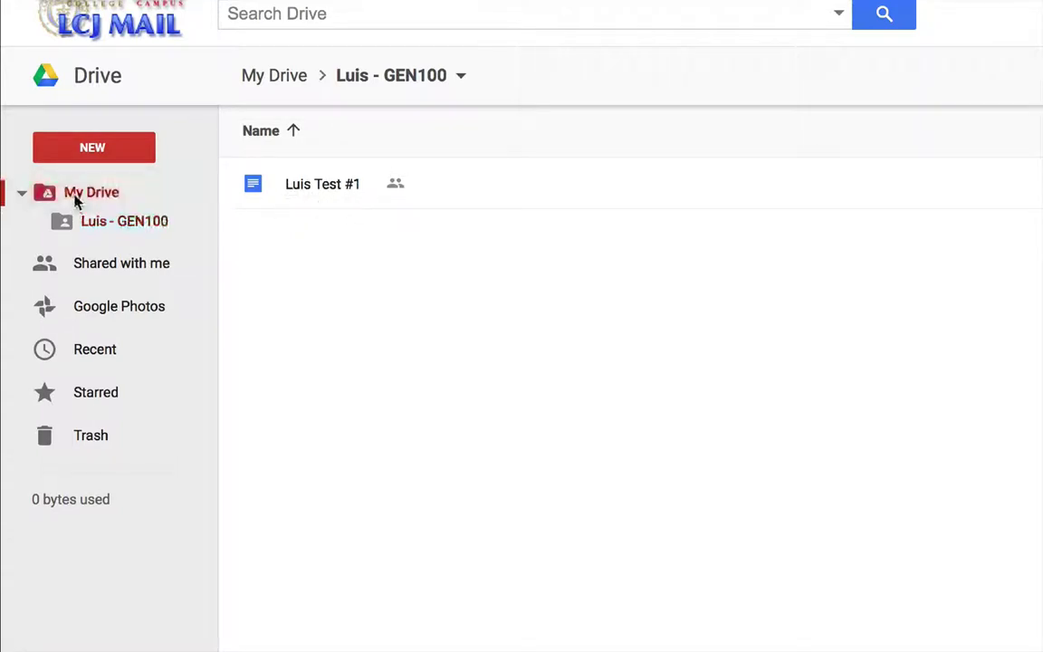
{"action": "left_click", "coordinate": [115, 227]}
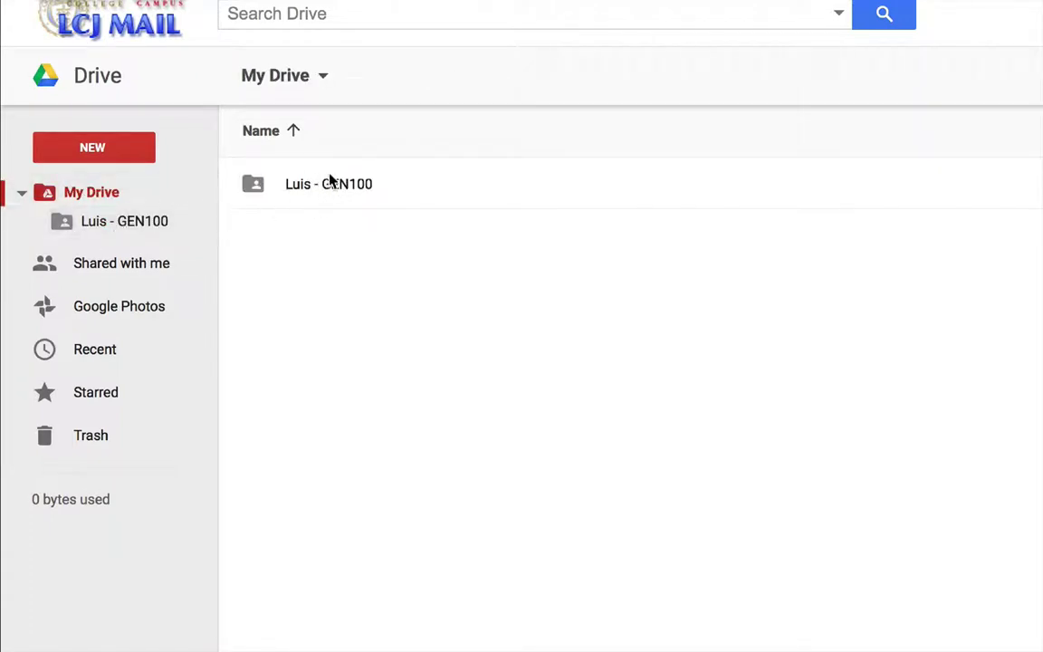
{"action": "left_click", "coordinate": [129, 226]}
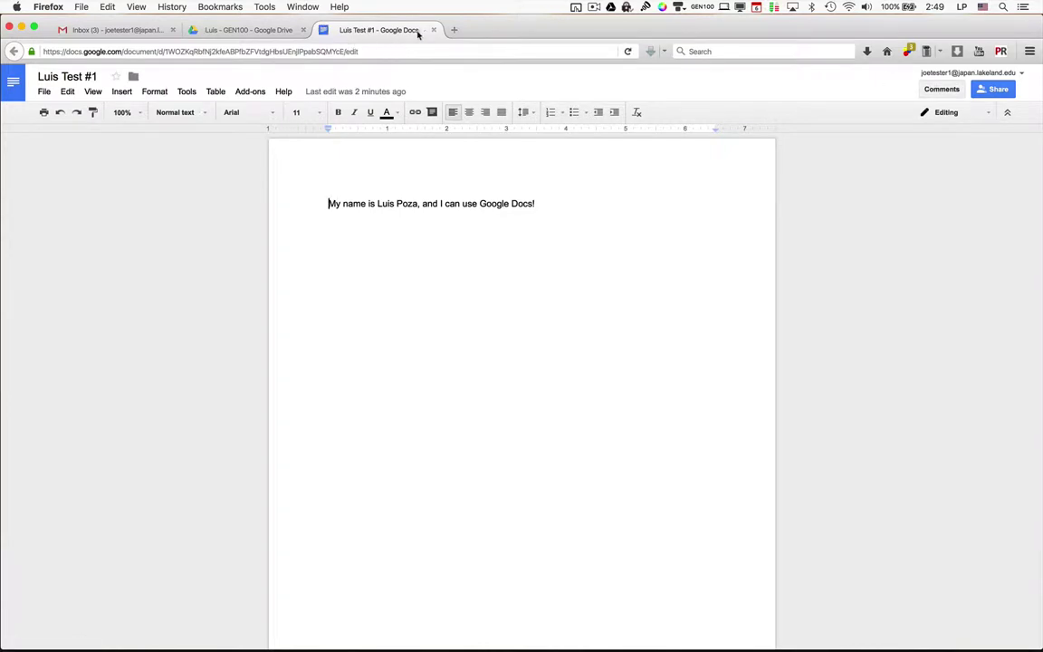
{"action": "left_click", "coordinate": [433, 30]}
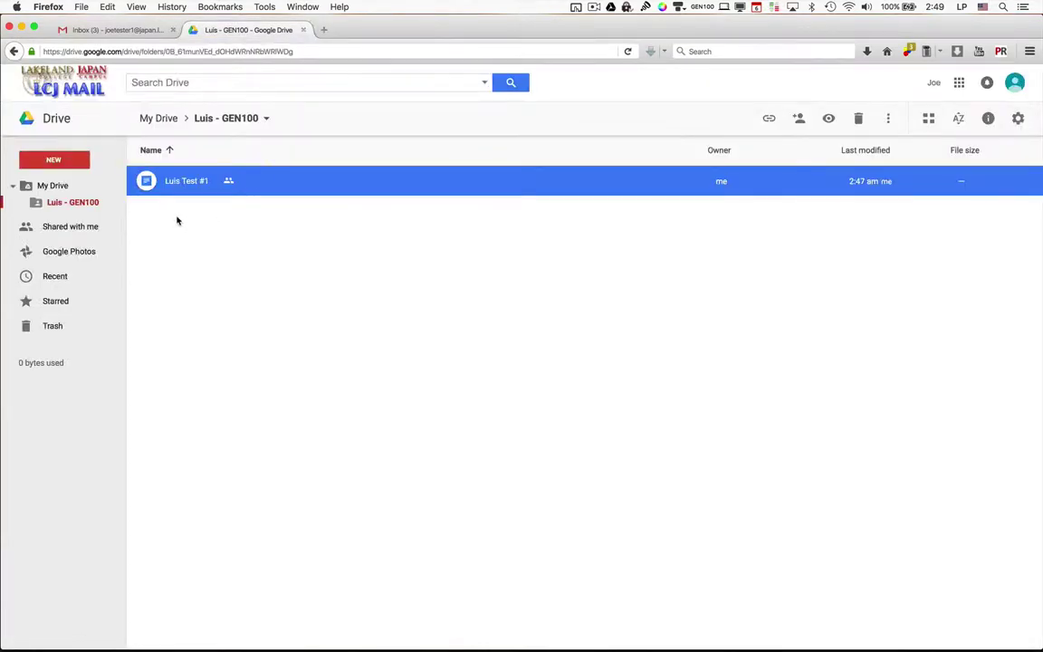
In the instructor's browser, open the shared GEN100 folder to verify the 'Test #1' document.
{"action": "key", "text": "super+Tab"}
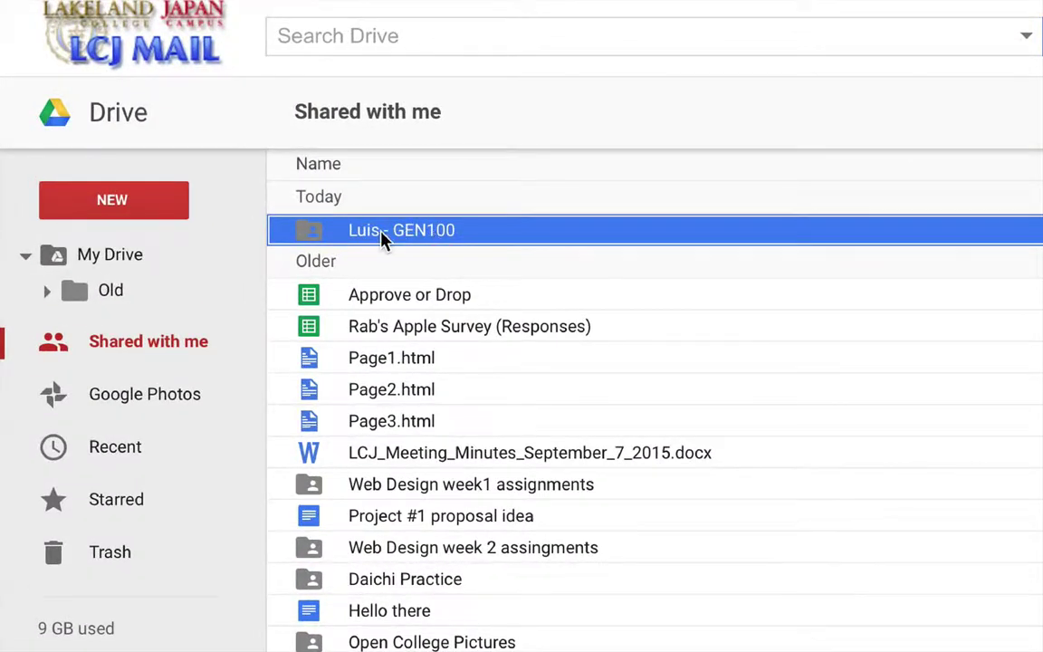
{"action": "double_click", "coordinate": [381, 237]}
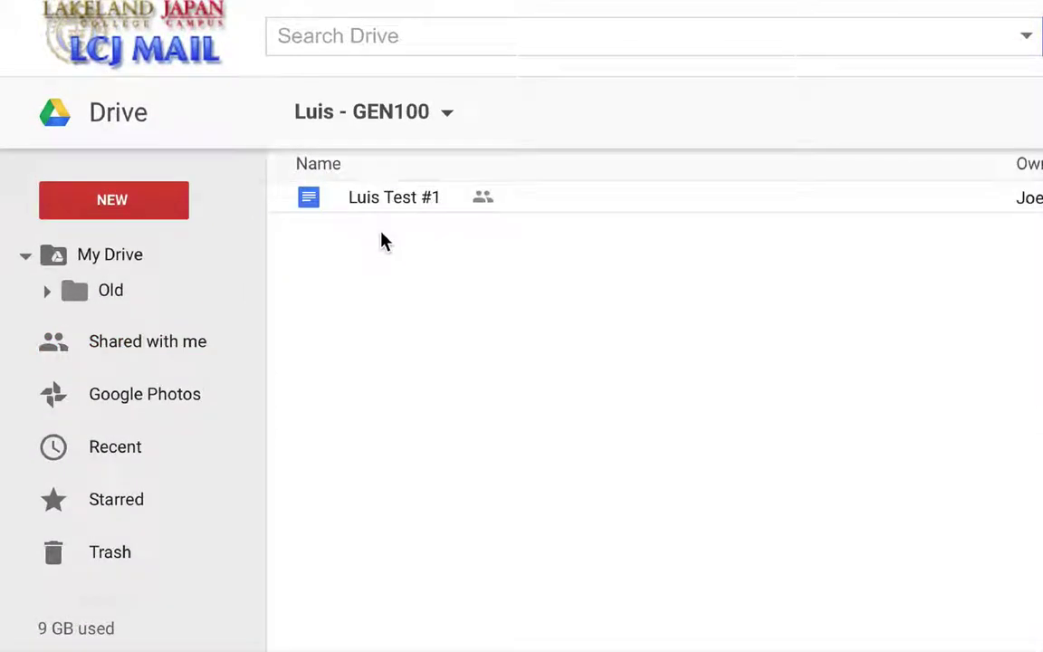